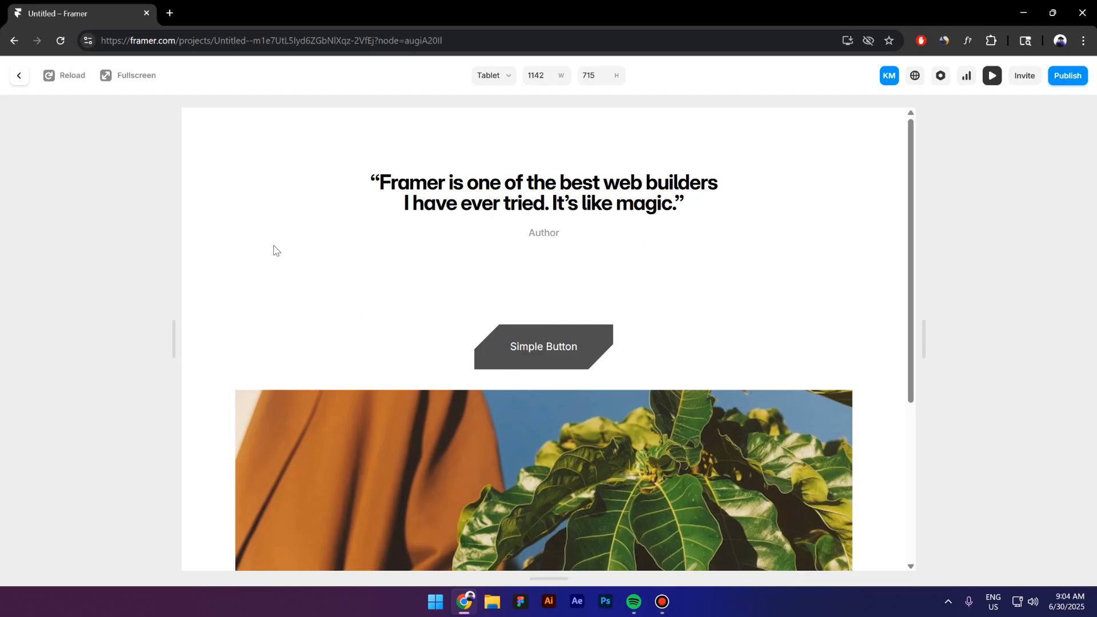
Step: Leave the preview and draw a frame about 251 × 102 on the empty canvas beside the Desktop page
key(Escape)
click(133, 75)
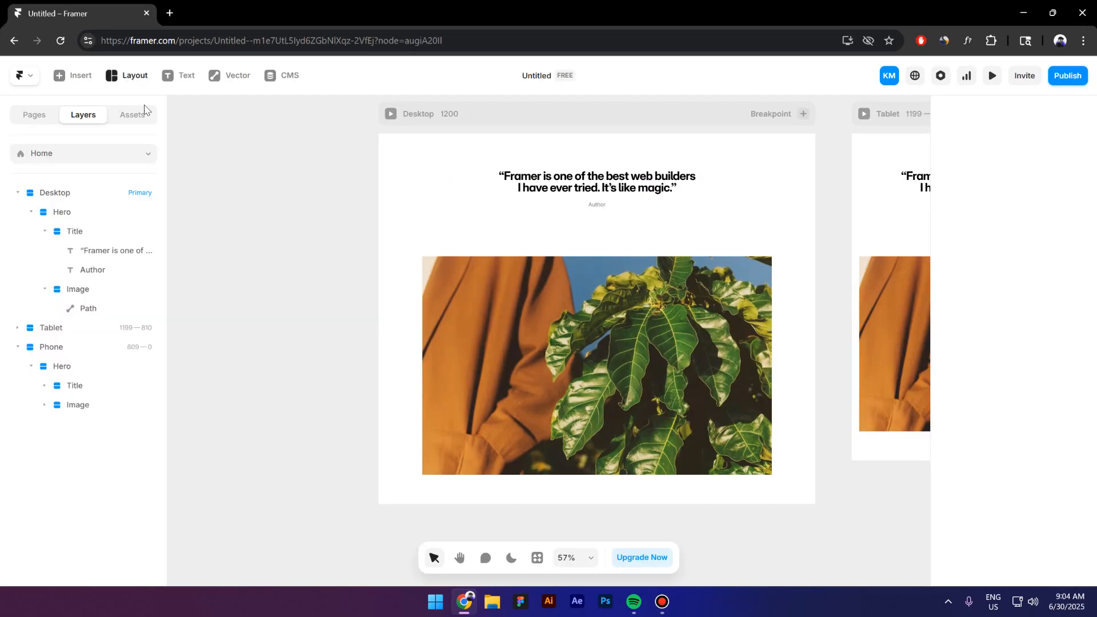
drag(235, 186, 326, 223)
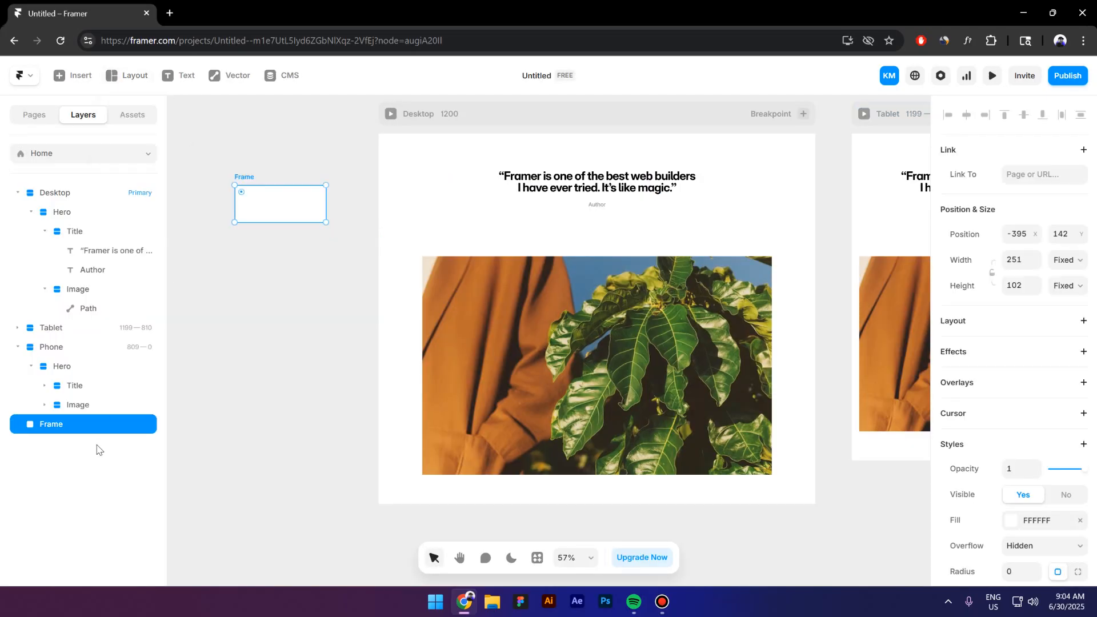
Step: Rename the new frame as Button and give it a stack layout
double_click(64, 427)
text(Butt)
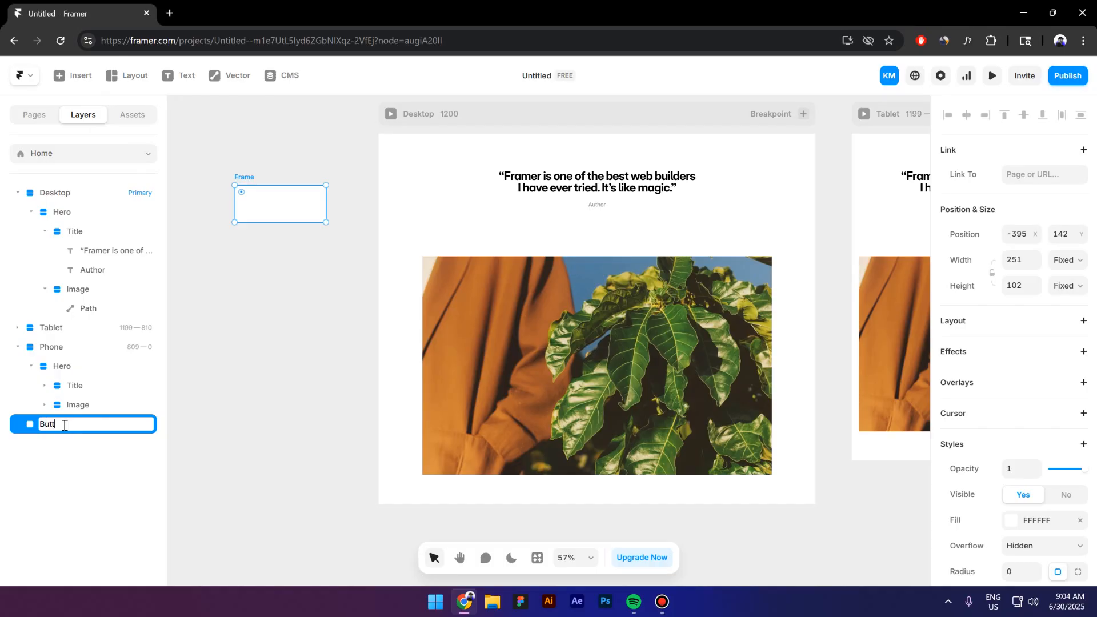
text(on)
key(Return)
click(1005, 321)
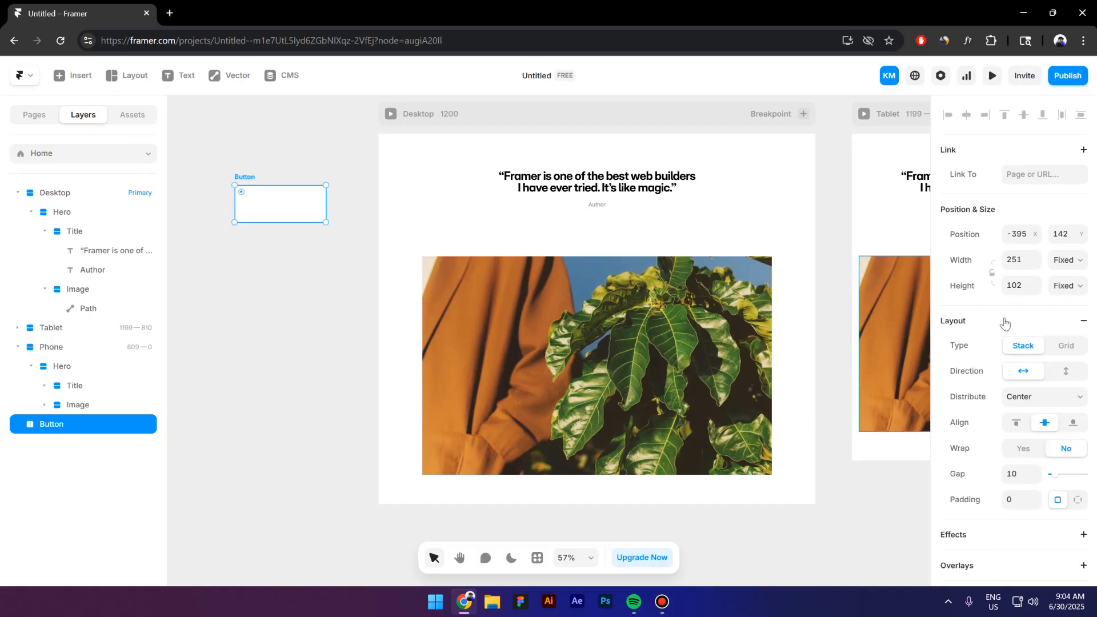
Step: Move the Button frame into the Desktop Hero section, between the title and the image
key(Delete)
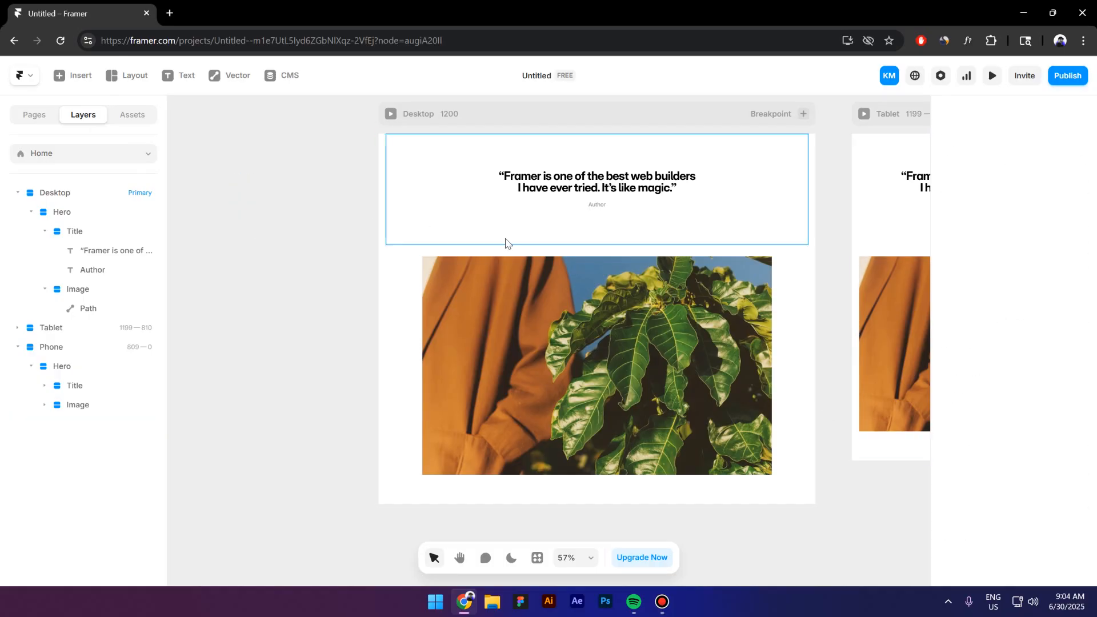
click(499, 252)
key(ctrl+z)
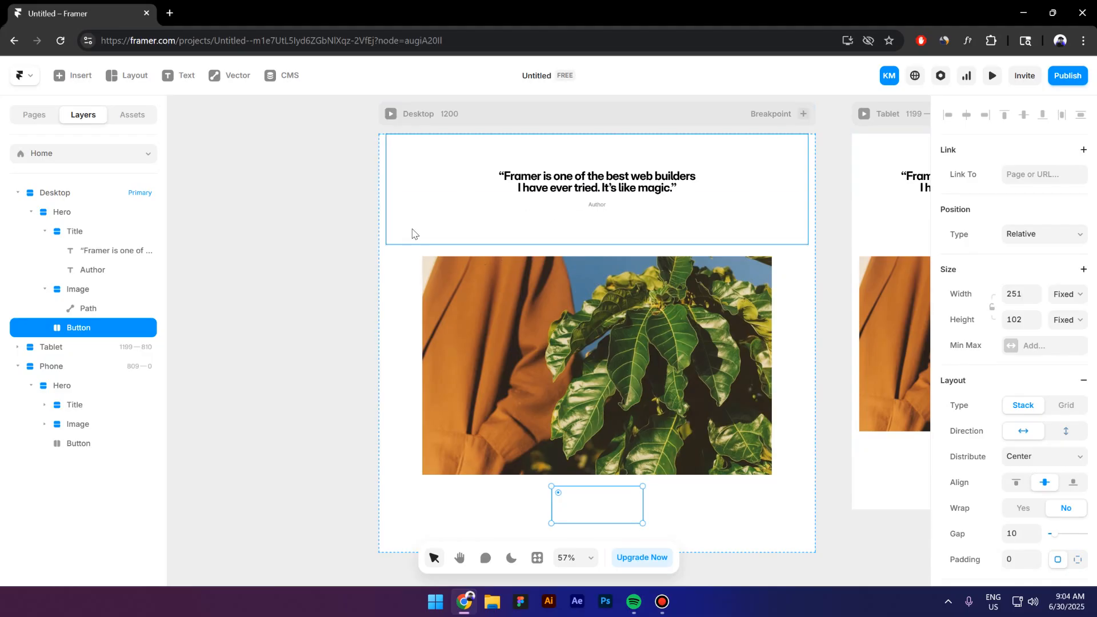
key(Up)
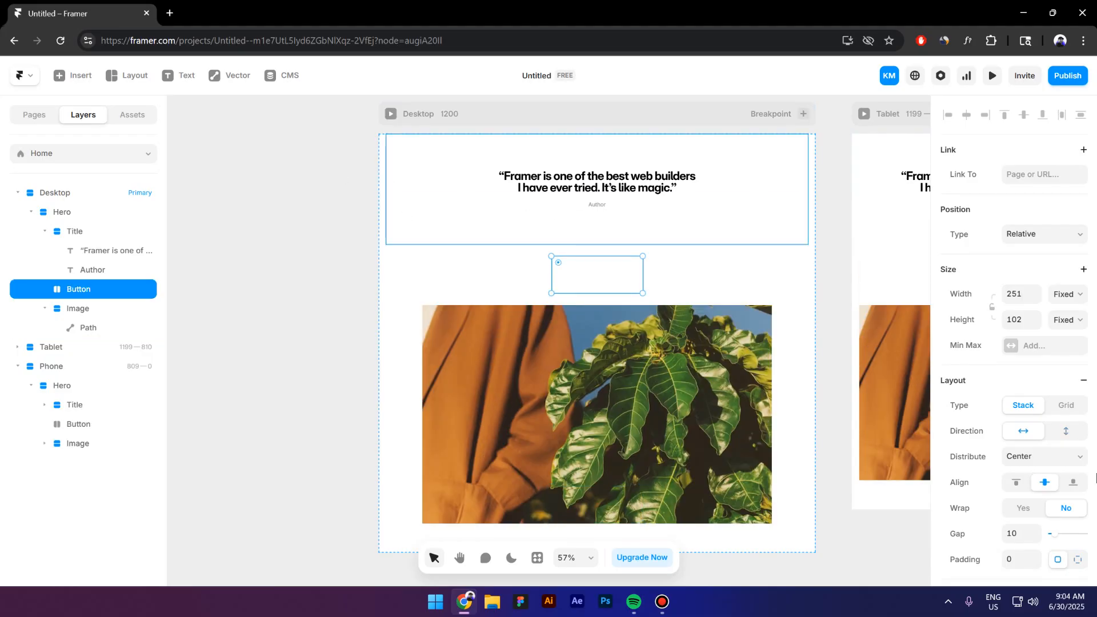
Step: Change the Button frame's fill to the dark grey 1F1F1F
scroll(1029, 434, down, 7)
click(1010, 377)
click(770, 454)
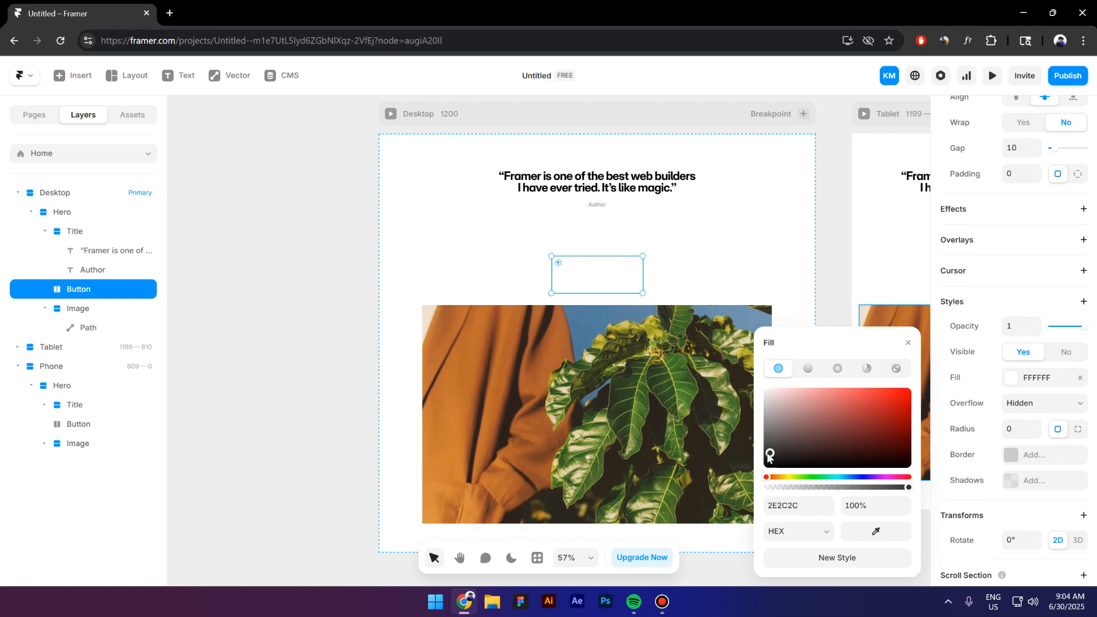
drag(768, 456, 736, 457)
click(908, 342)
Step: Add a text layer reading "Button" inside the dark Button frame
click(179, 76)
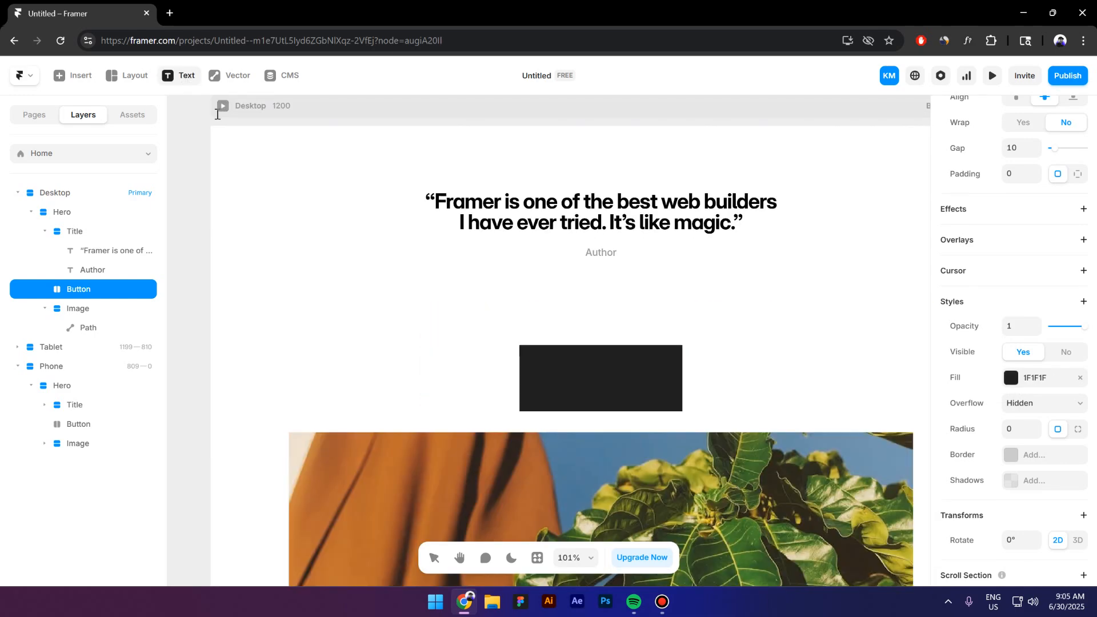
click(554, 387)
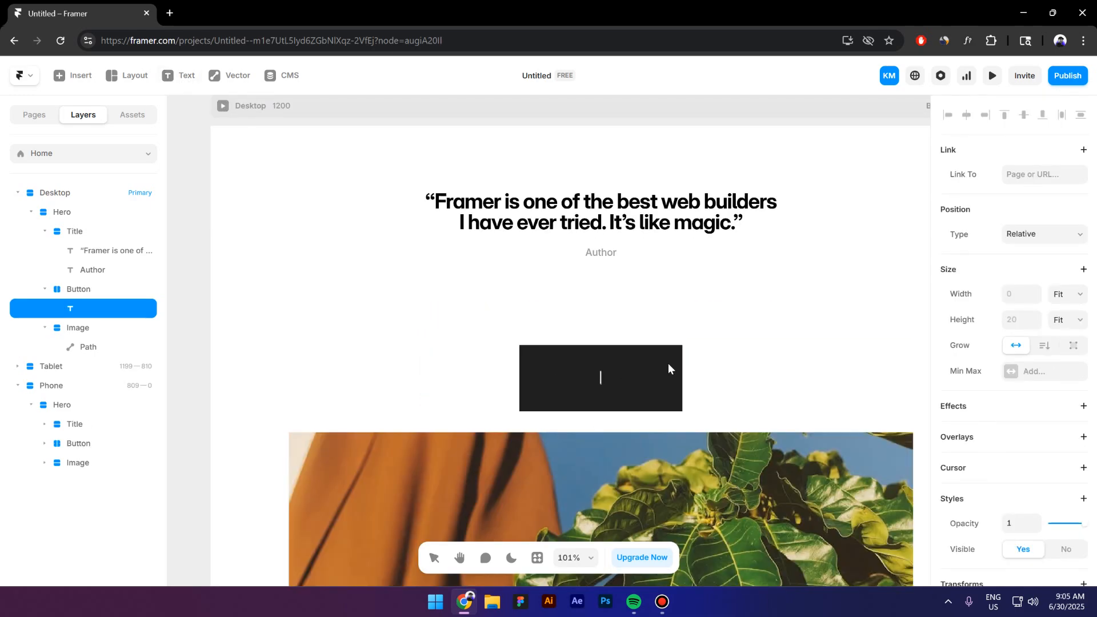
text(Button)
key(Escape)
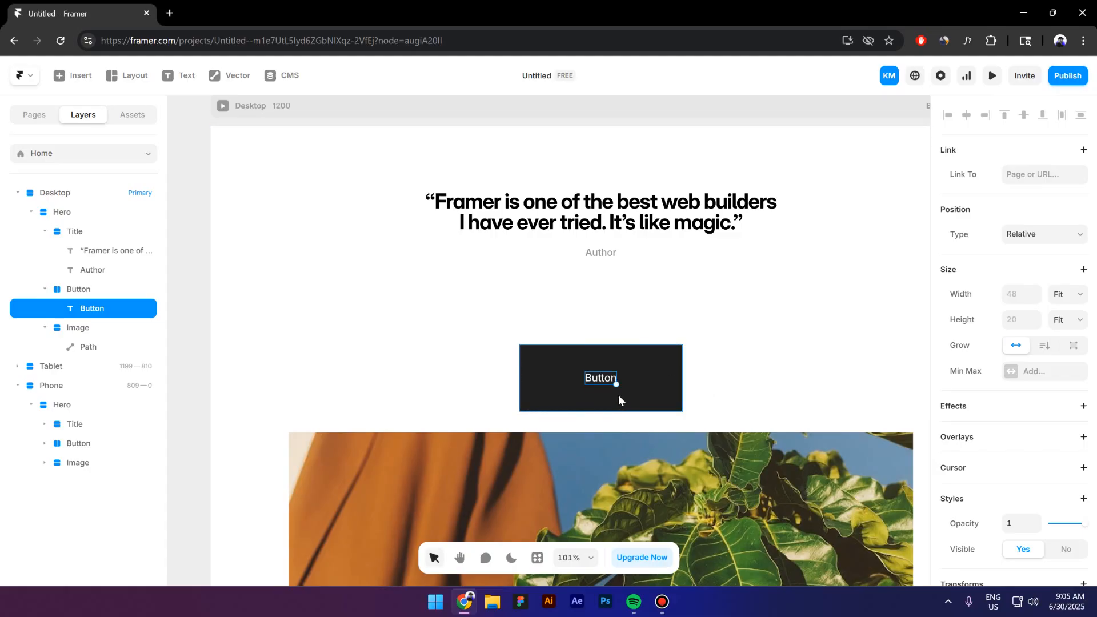
Step: Set the Button frame's width to Fit Content
click(645, 380)
scroll(1085, 288, up, 3)
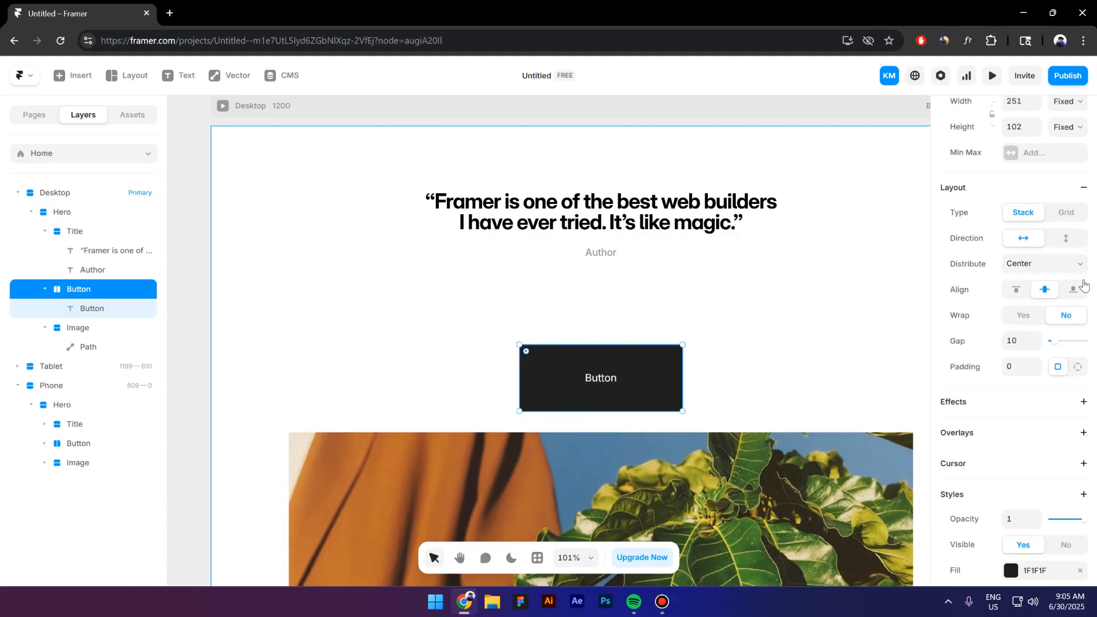
scroll(1077, 274, up, 3)
click(1073, 297)
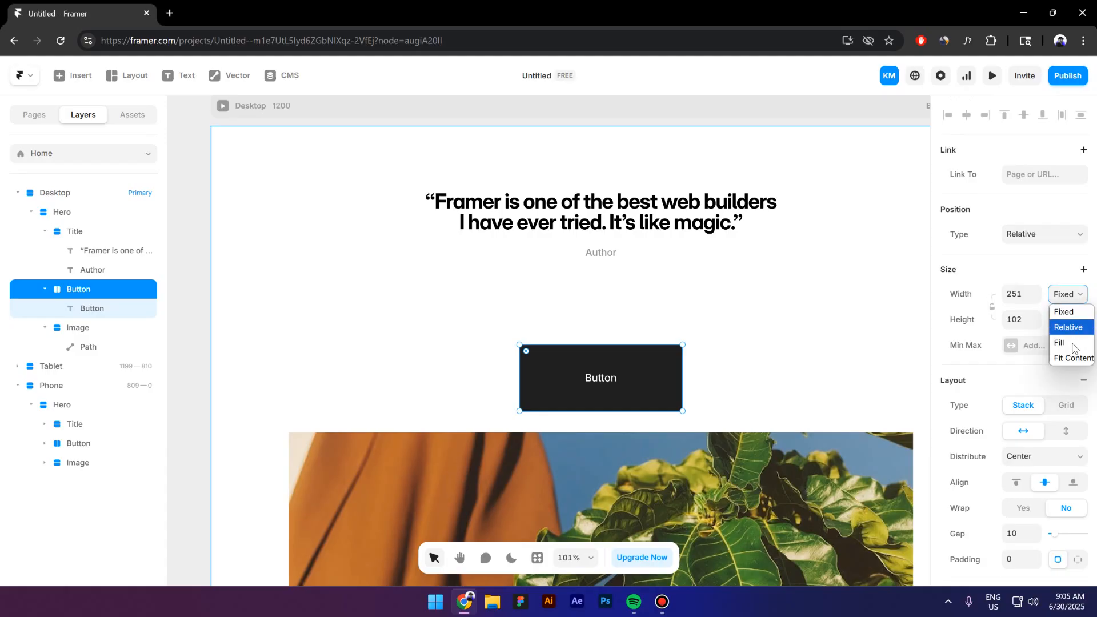
click(1069, 357)
Step: Give the Button frame 56 of right and left padding and reduce its height to about 72
scroll(1028, 486, down, 2)
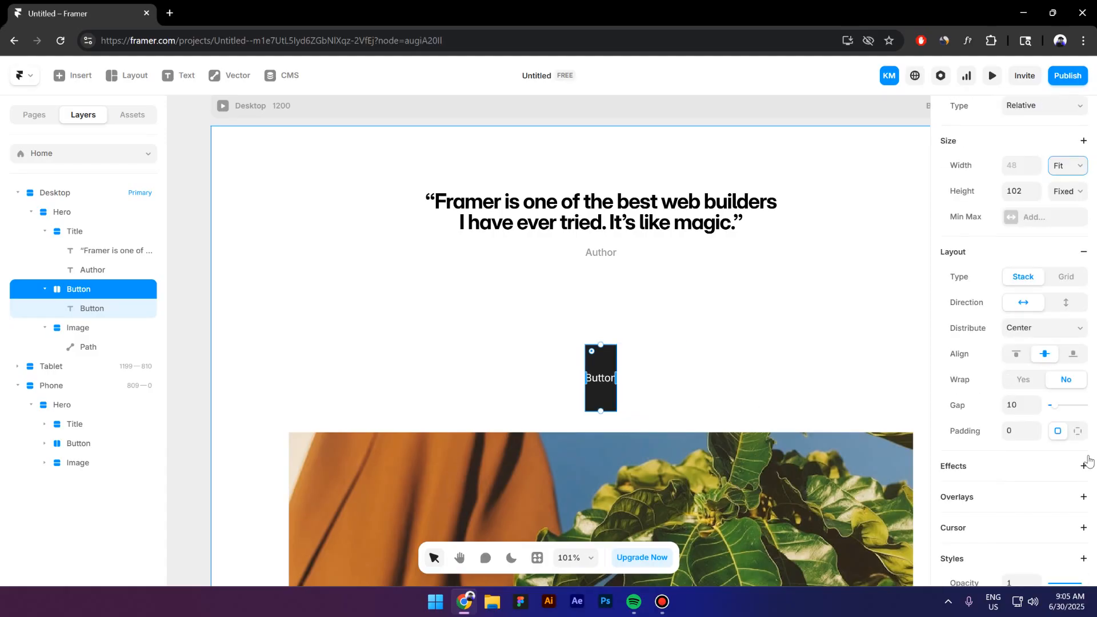
click(1078, 432)
click(1032, 457)
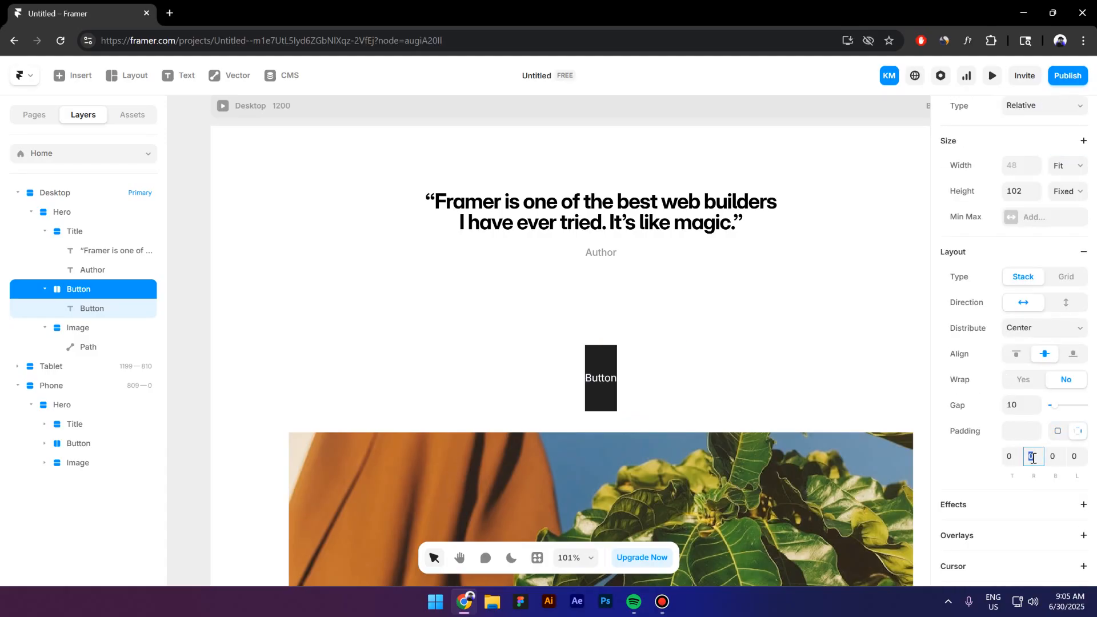
text(6)
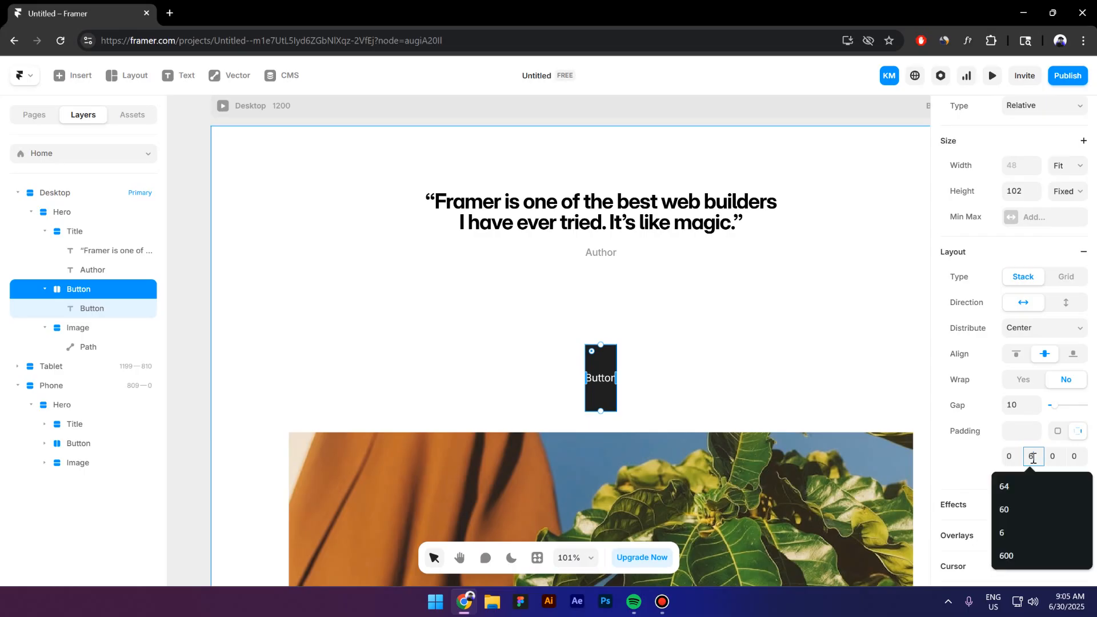
text(56)
key(Tab)
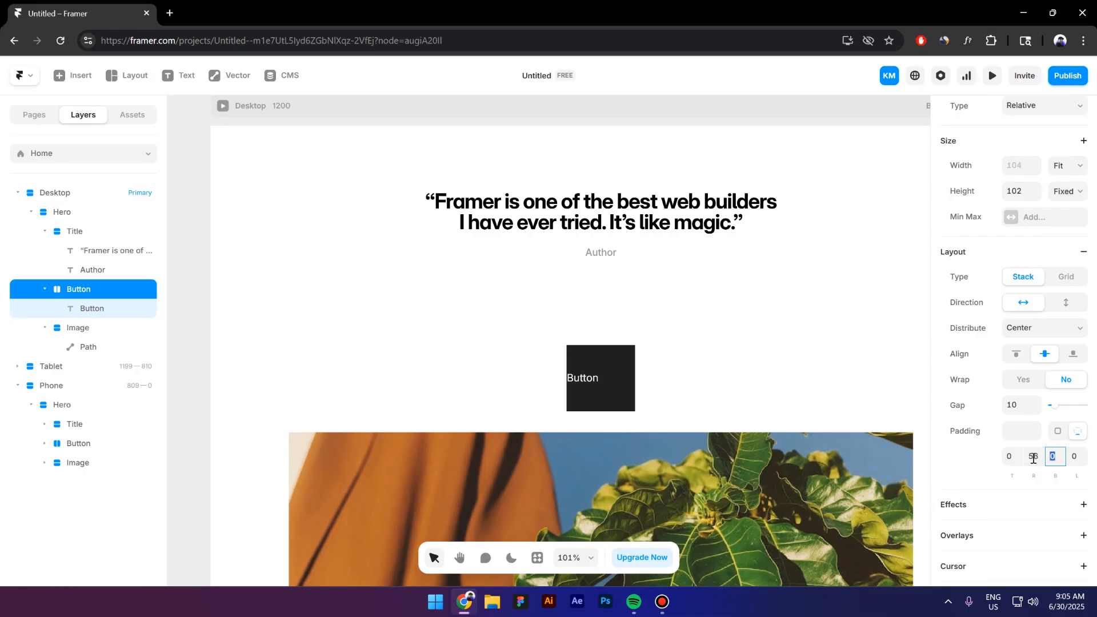
key(Tab)
text(56)
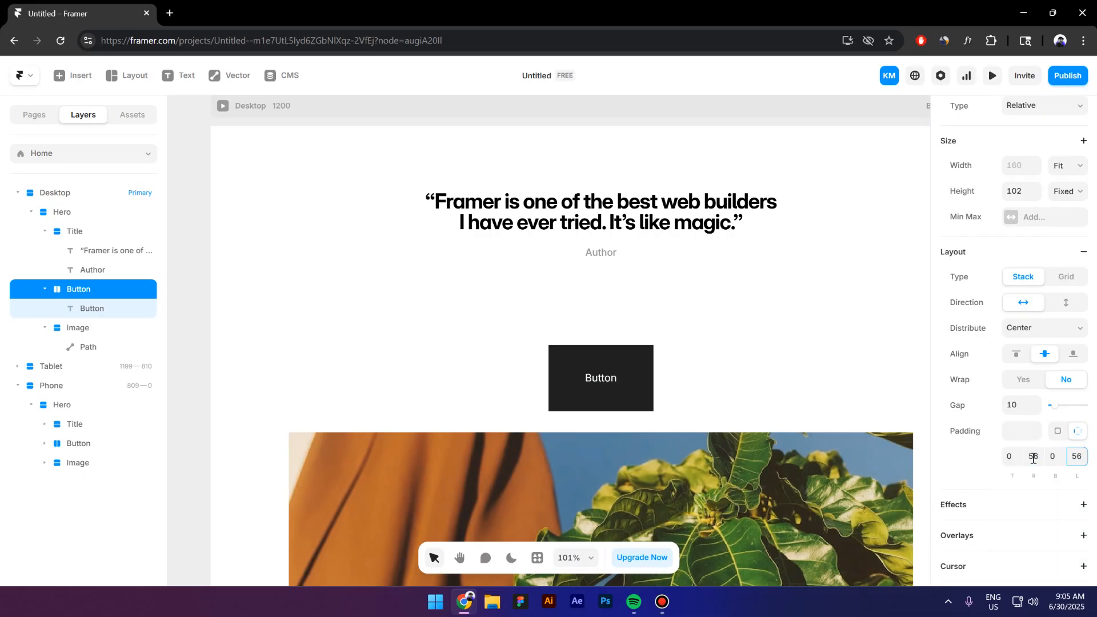
drag(601, 345, 602, 364)
click(680, 369)
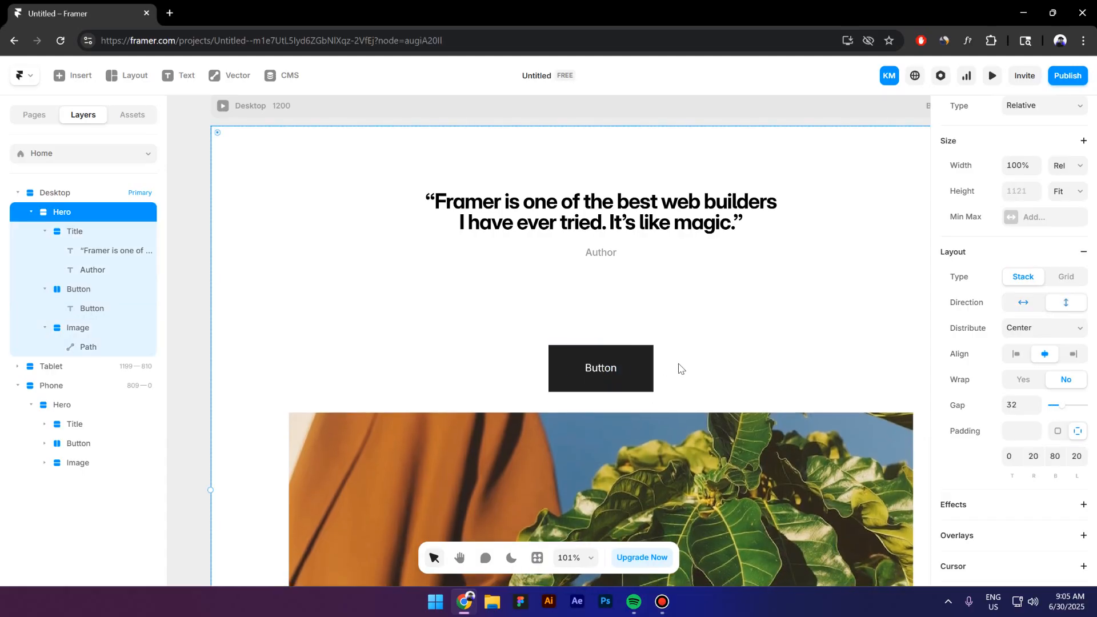
Step: Draw a vector rectangle as a square of about 134 × 134 on the empty canvas beside the Desktop page
scroll(551, 372, up, 5)
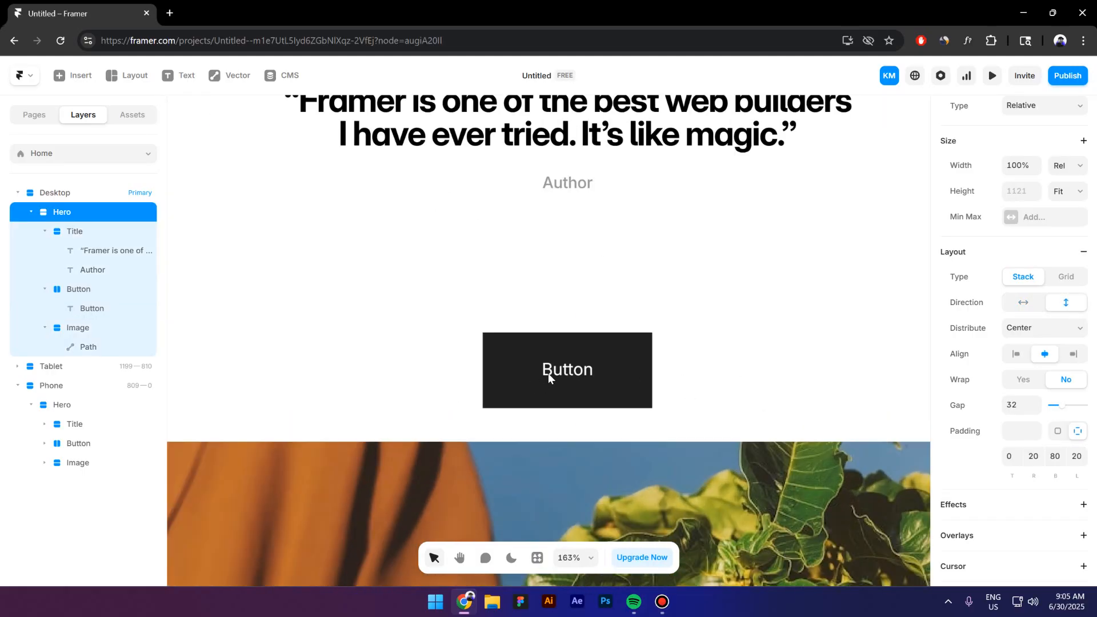
scroll(588, 370, down, 3)
scroll(589, 372, up, 5)
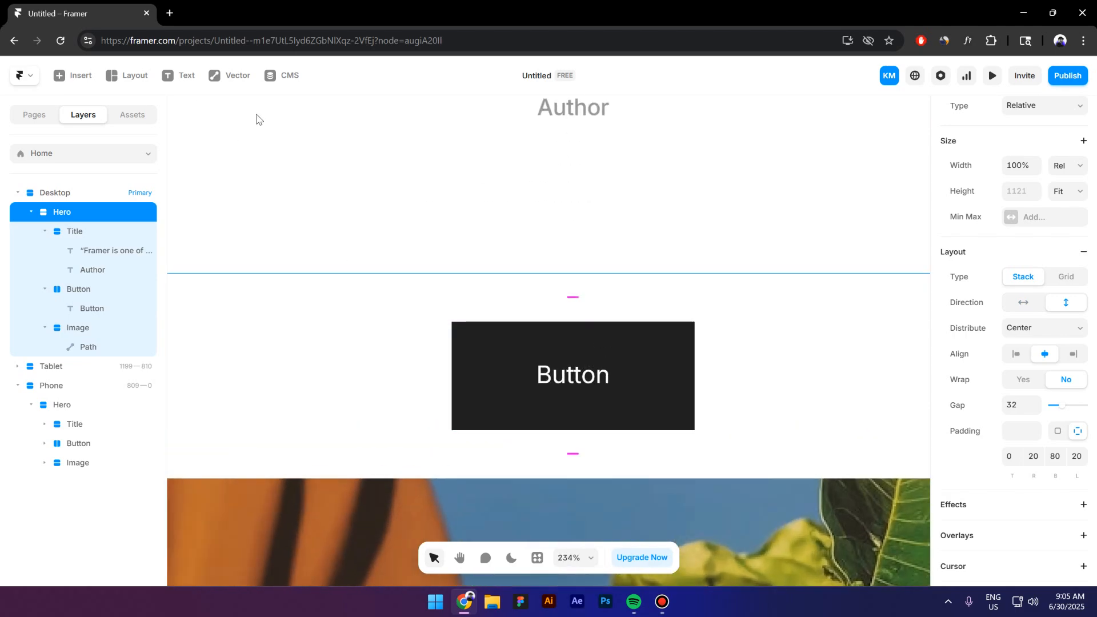
click(227, 84)
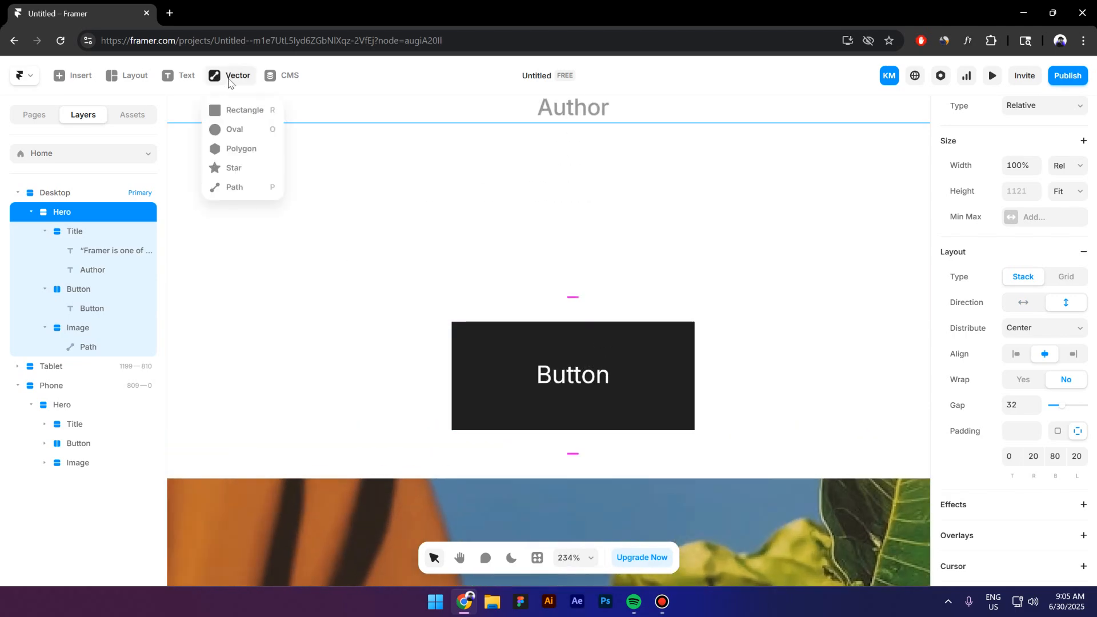
click(232, 110)
scroll(637, 228, down, 6)
drag(288, 205, 338, 270)
scroll(327, 218, up, 3)
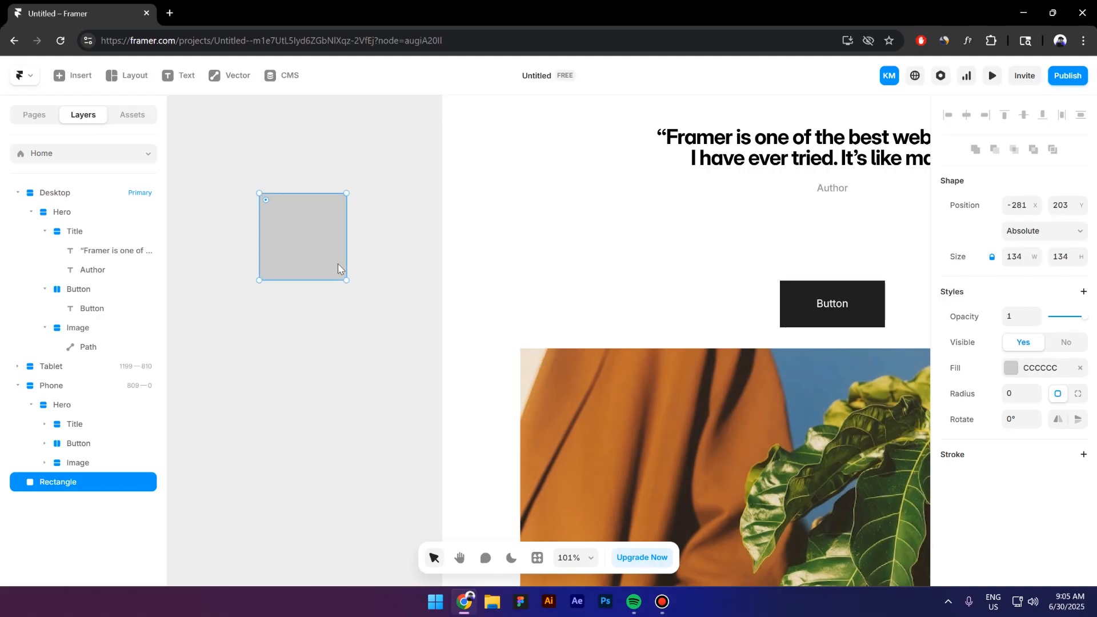
Step: Turn the square into a right triangle by deleting its lower-right corner point
double_click(338, 264)
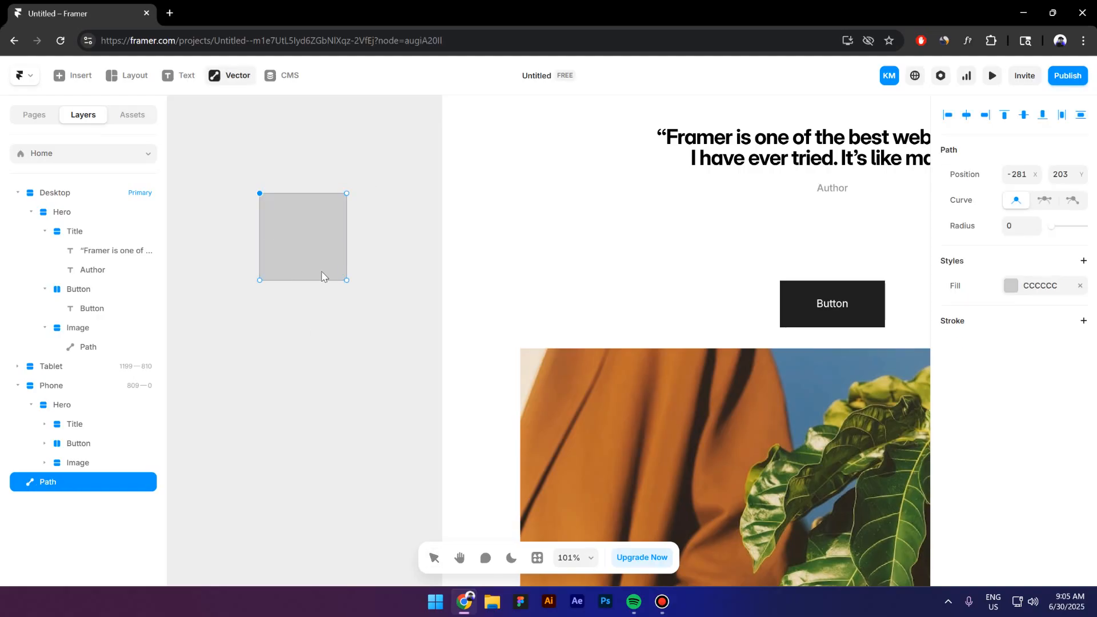
drag(382, 321, 310, 262)
key(Delete)
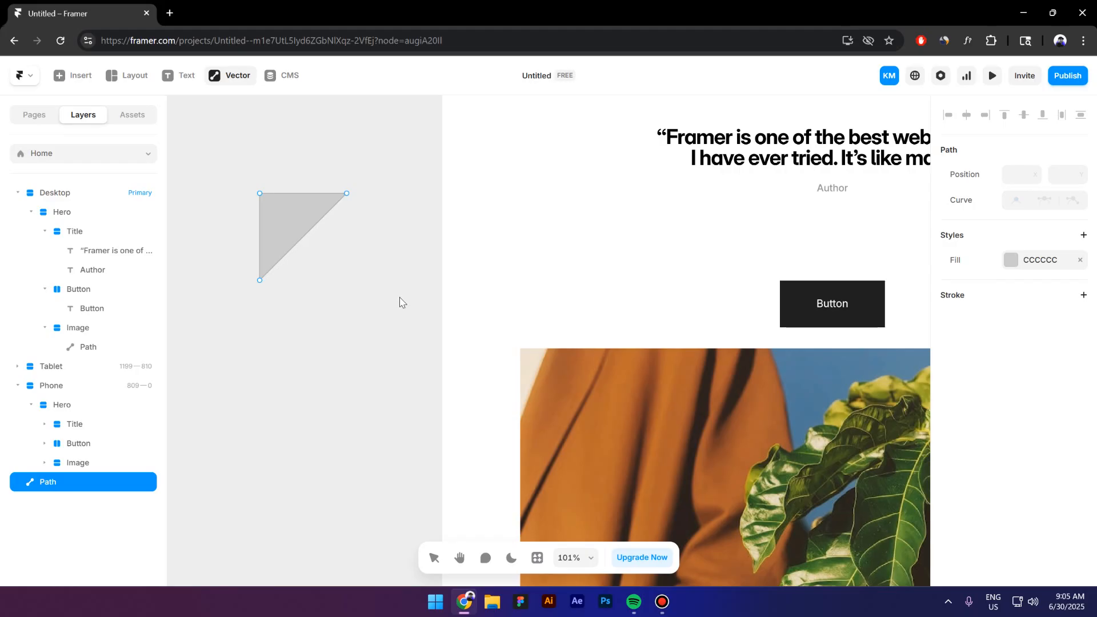
click(391, 316)
Step: Scale the triangle down to about 44 × 44 and fill it with white FFFFFF
click(282, 227)
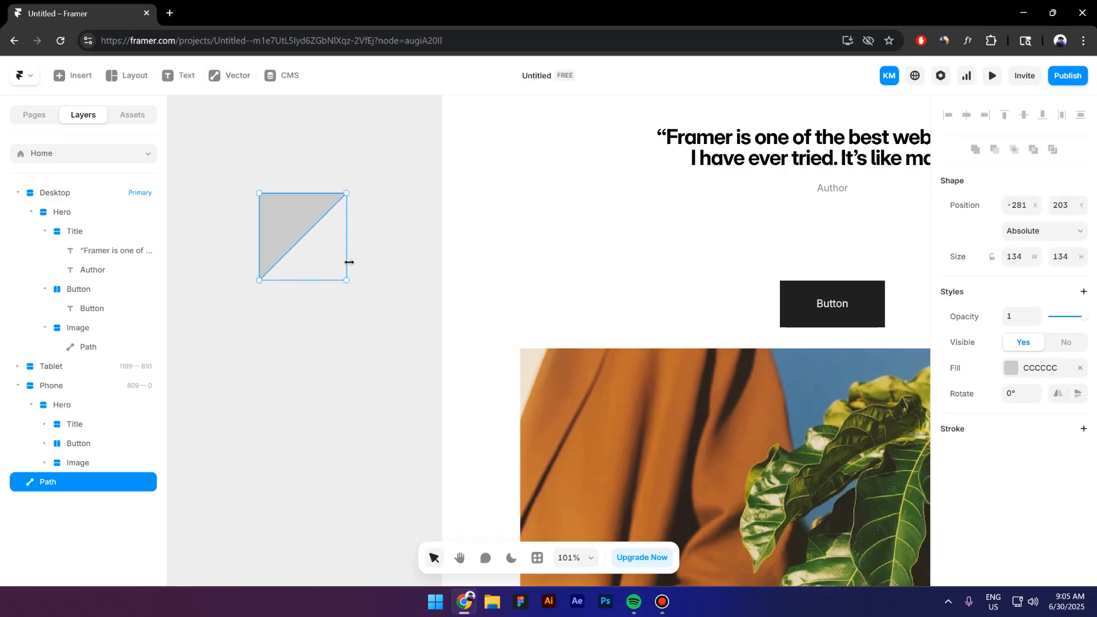
drag(347, 262, 319, 264)
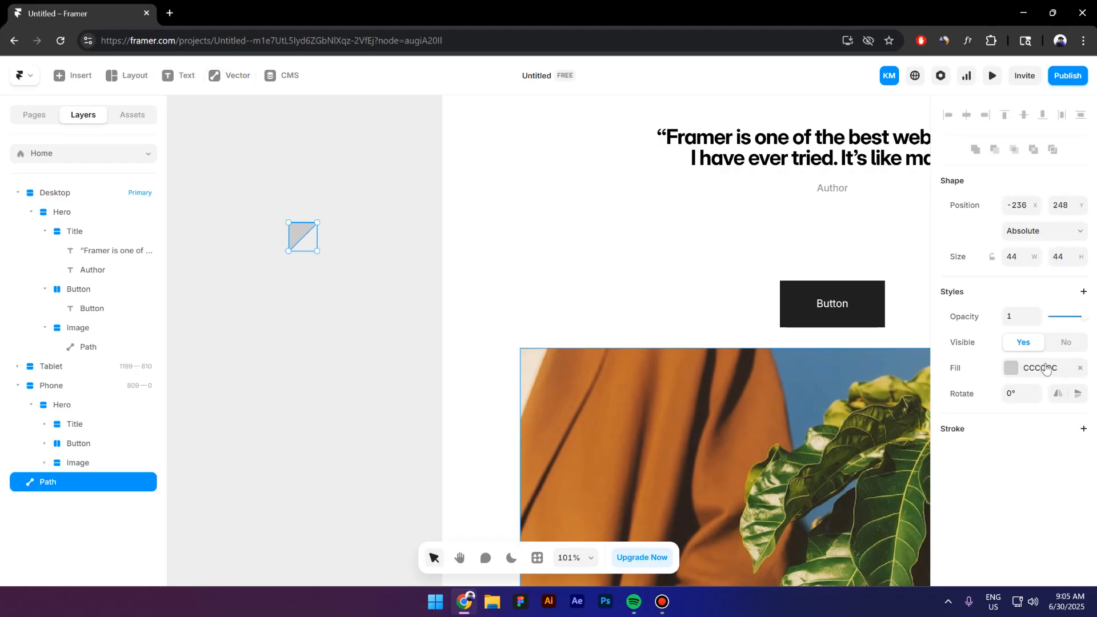
click(1011, 368)
text(FFFFFF)
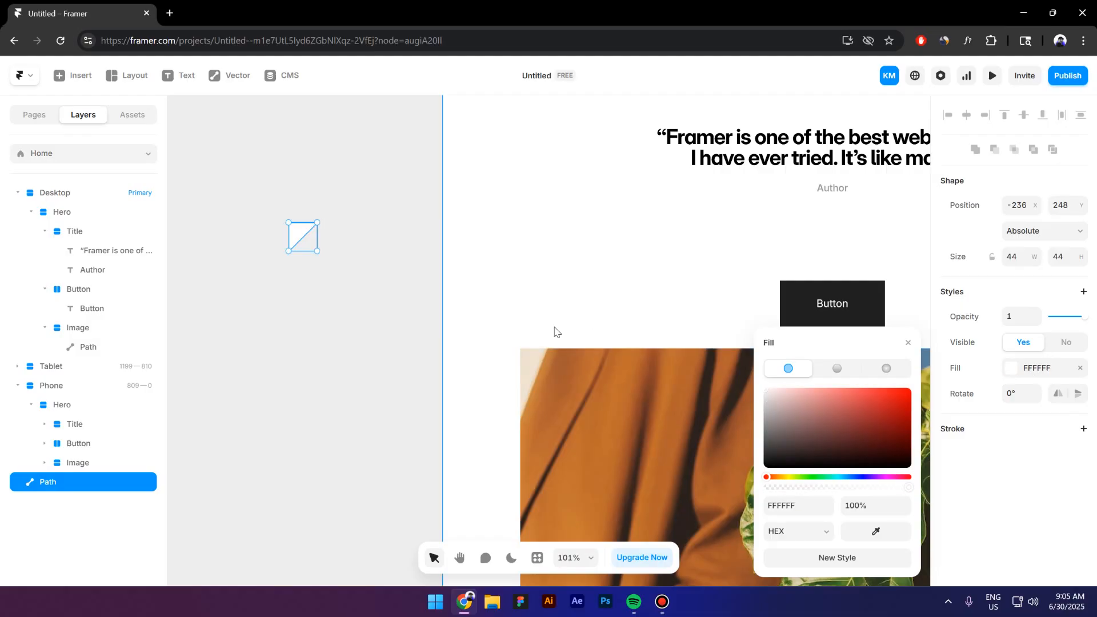
click(553, 328)
Step: Wrap the white triangle in a stack and set the stack's width and height to Fit Content
click(296, 240)
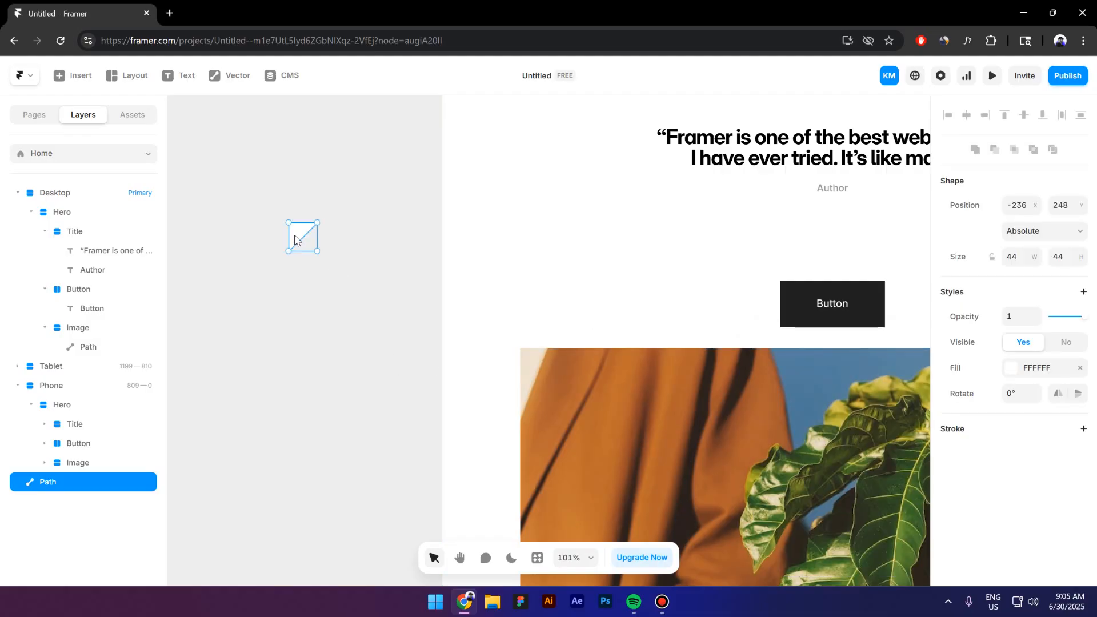
key(shift+a)
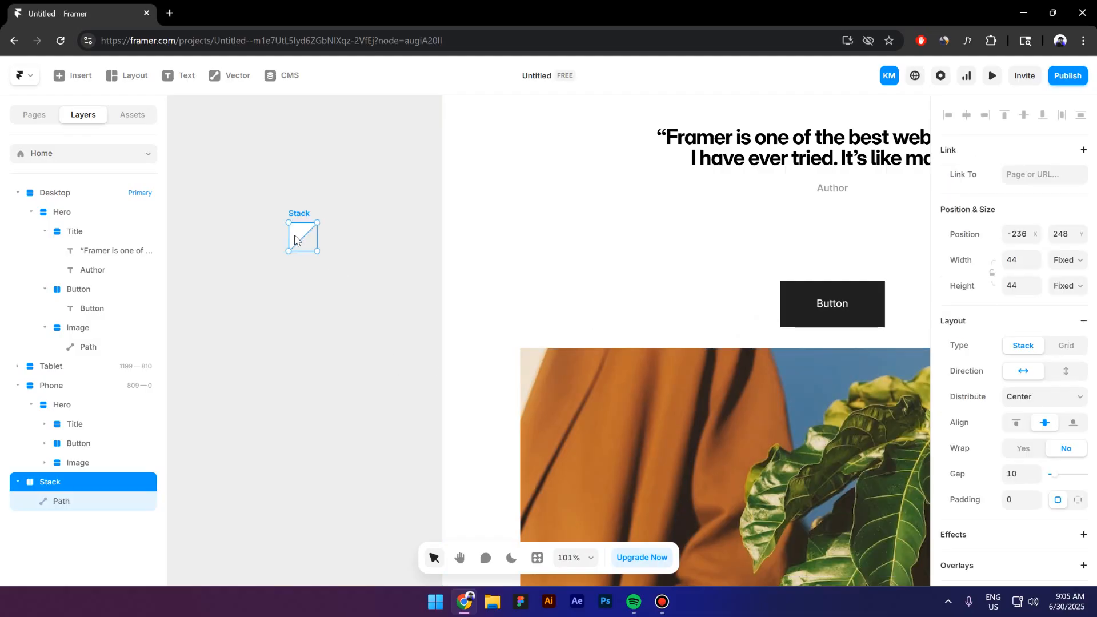
click(1071, 267)
click(1073, 324)
click(1068, 285)
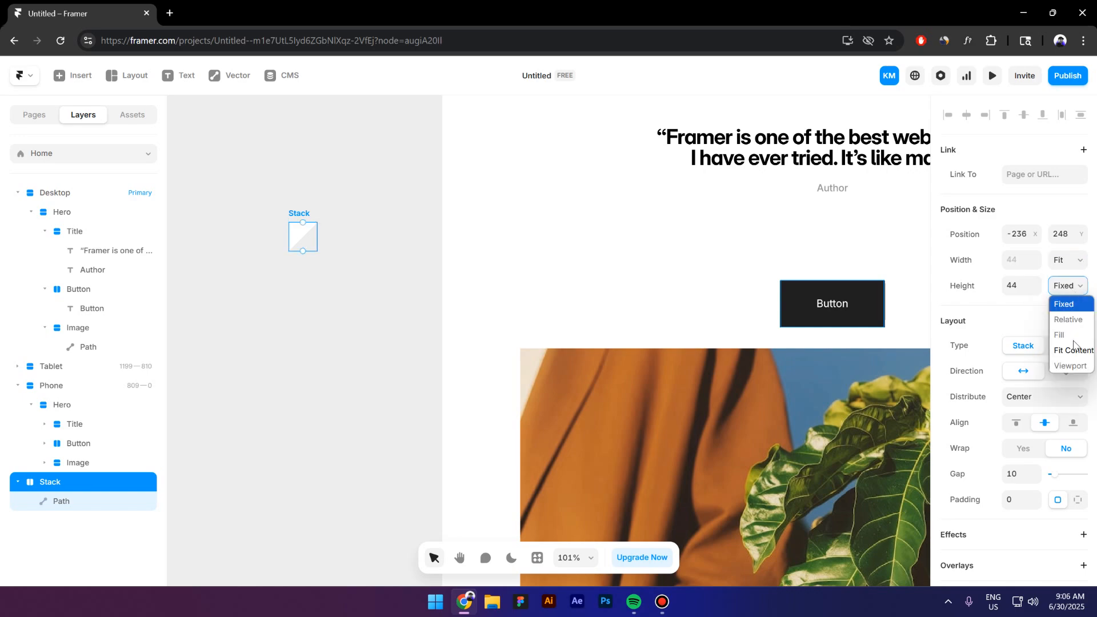
click(1073, 350)
Step: Move the triangle's stack into the Button frame and set its position type to Absolute
key(Delete)
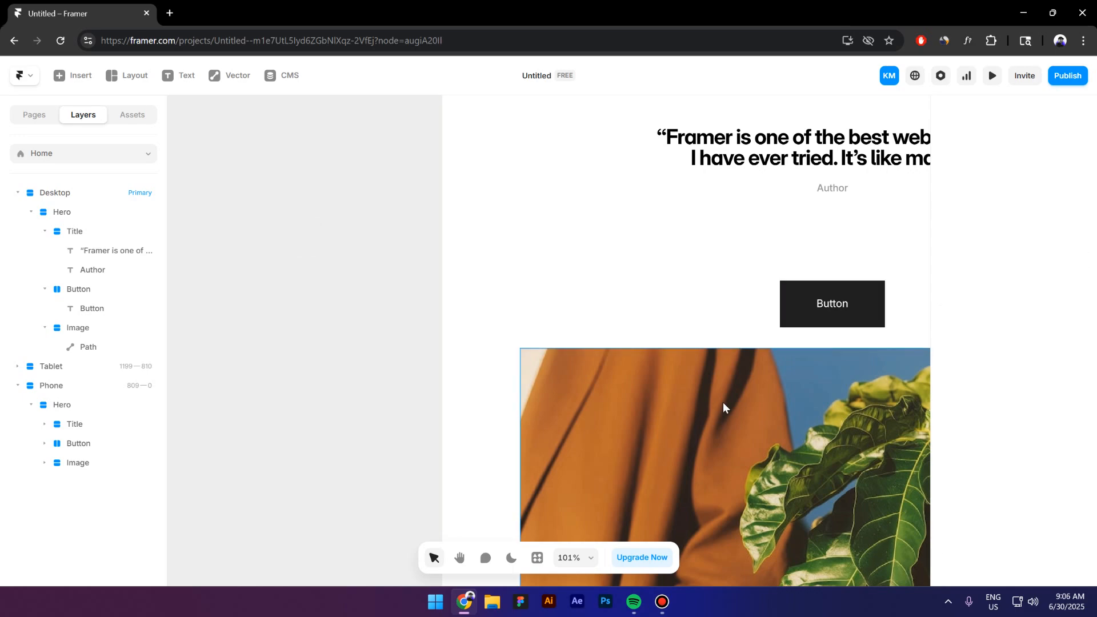
click(794, 290)
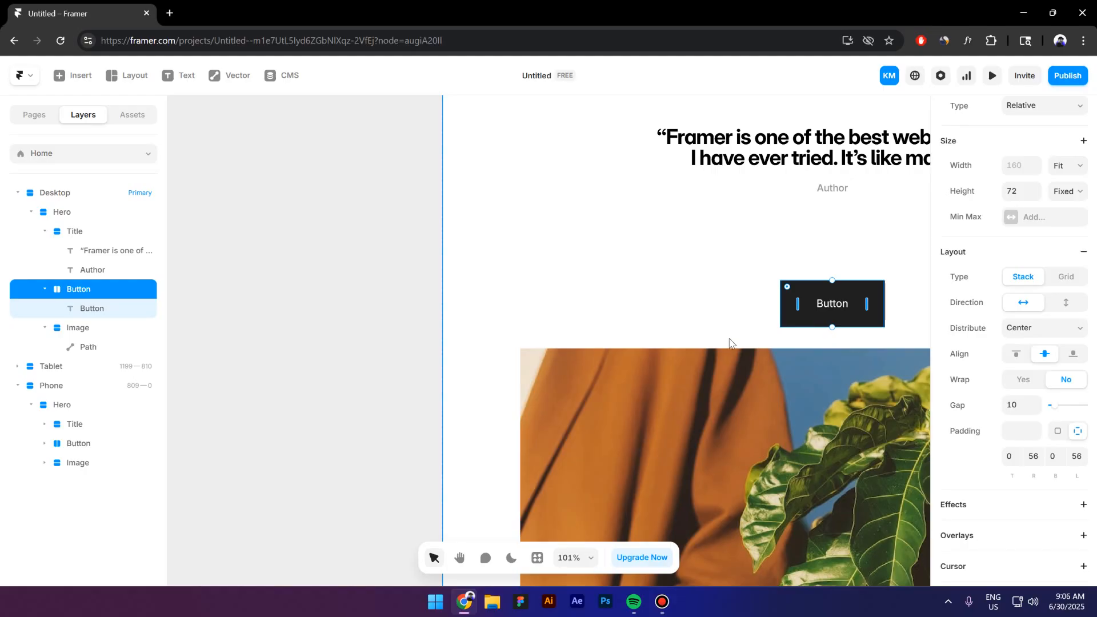
key(ctrl+z)
scroll(830, 391, up, 5)
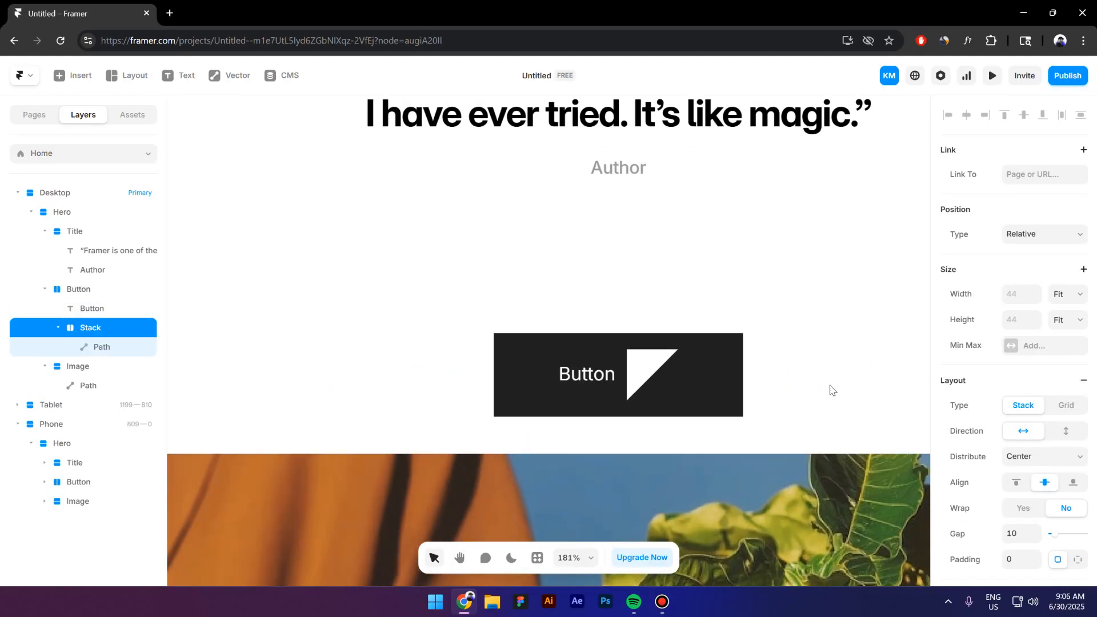
click(1047, 235)
click(1049, 247)
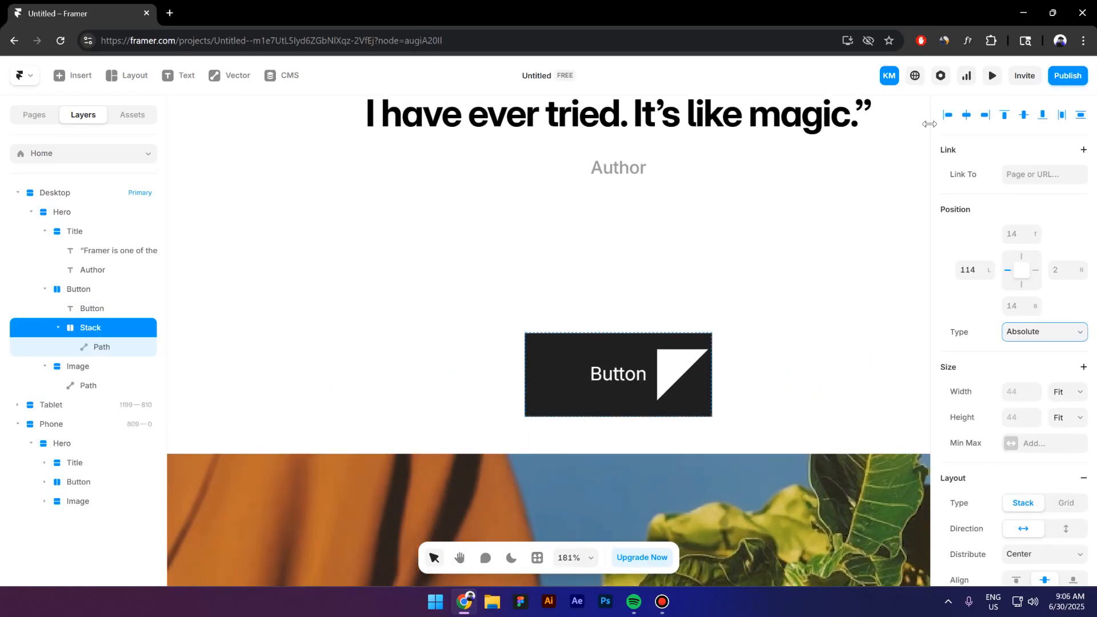
Step: Align the triangle's stack to the button's upper-left corner and place a duplicate of it in the lower-right corner
click(947, 116)
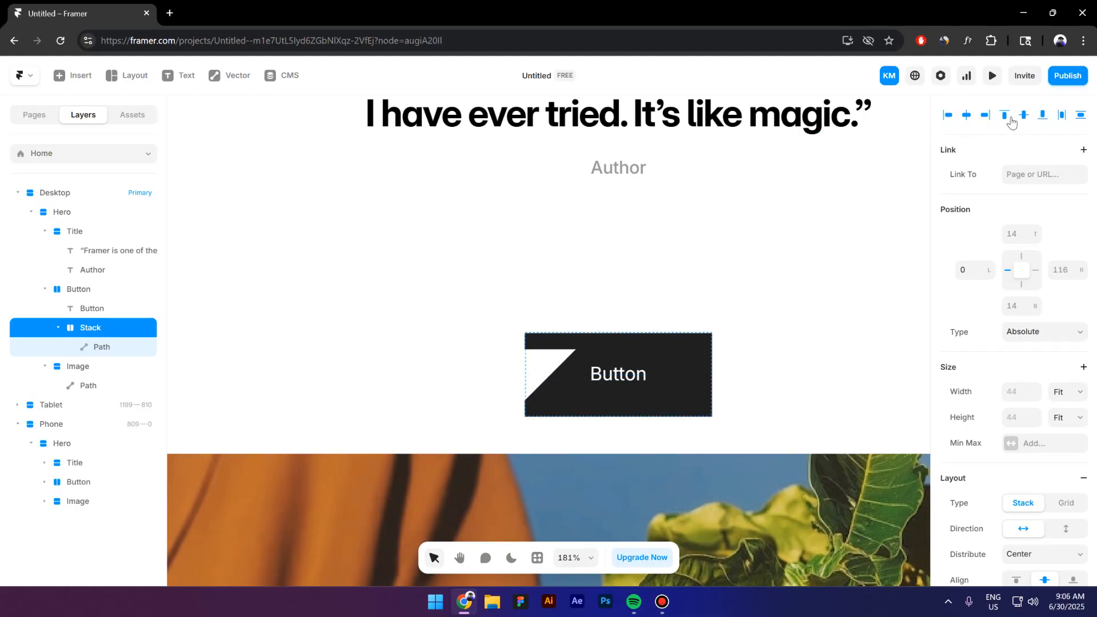
click(1005, 115)
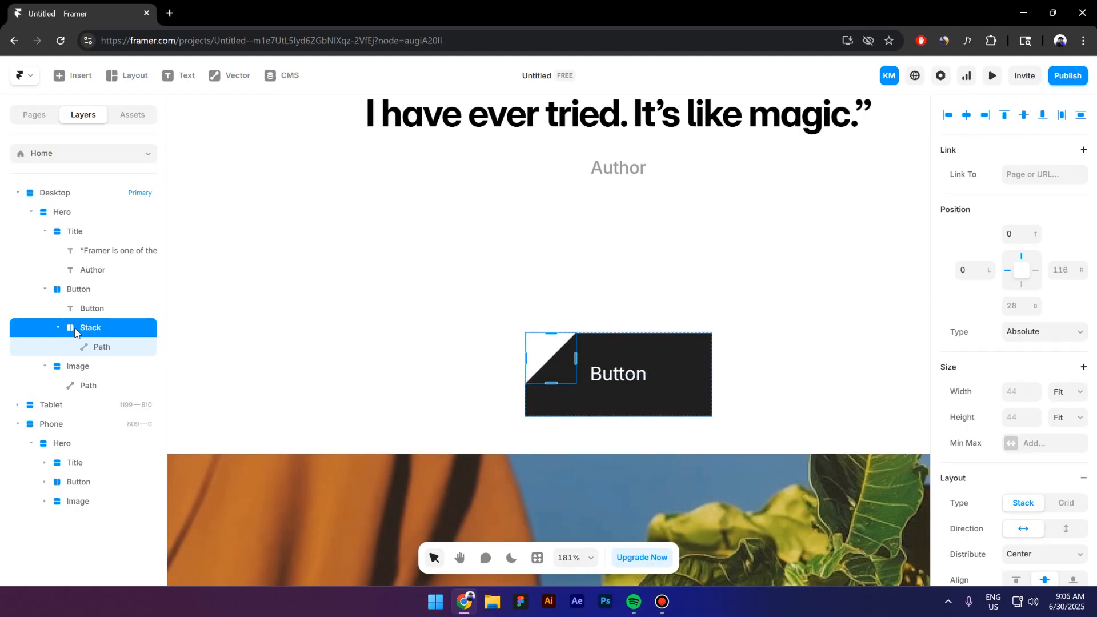
key(ctrl+d)
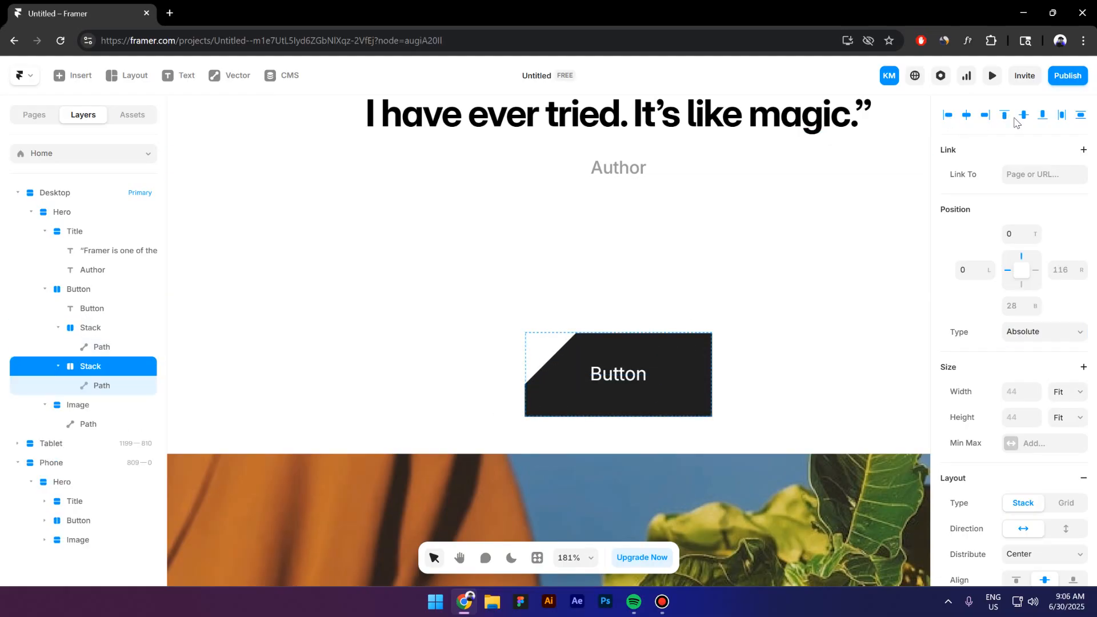
click(985, 115)
click(1042, 115)
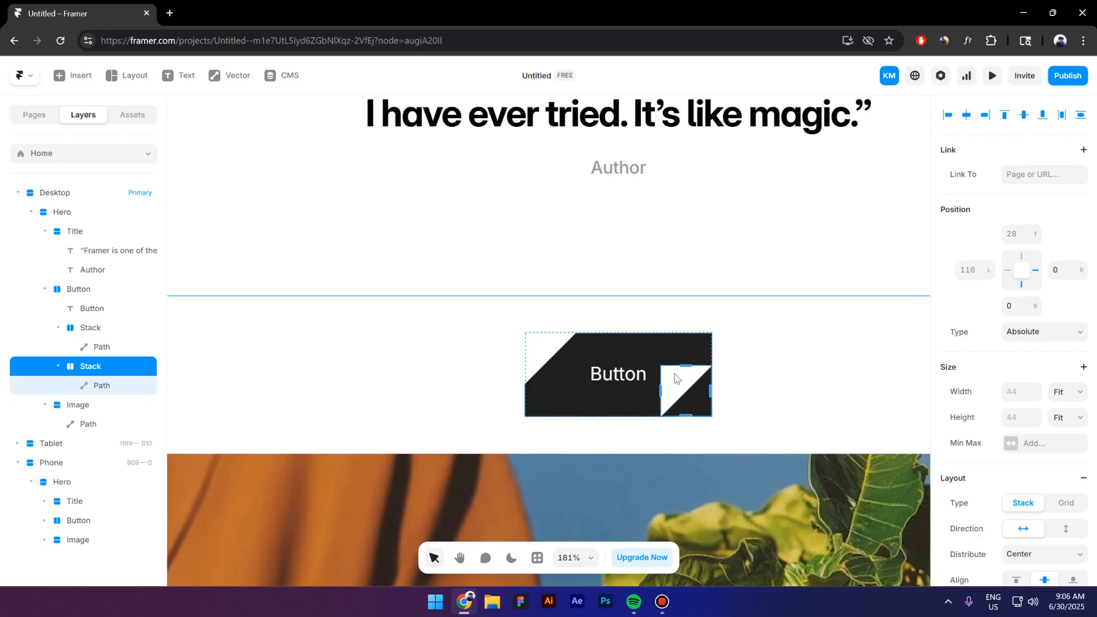
Step: Flip the lower-right triangle horizontally and vertically, and preview the Desktop page
click(108, 387)
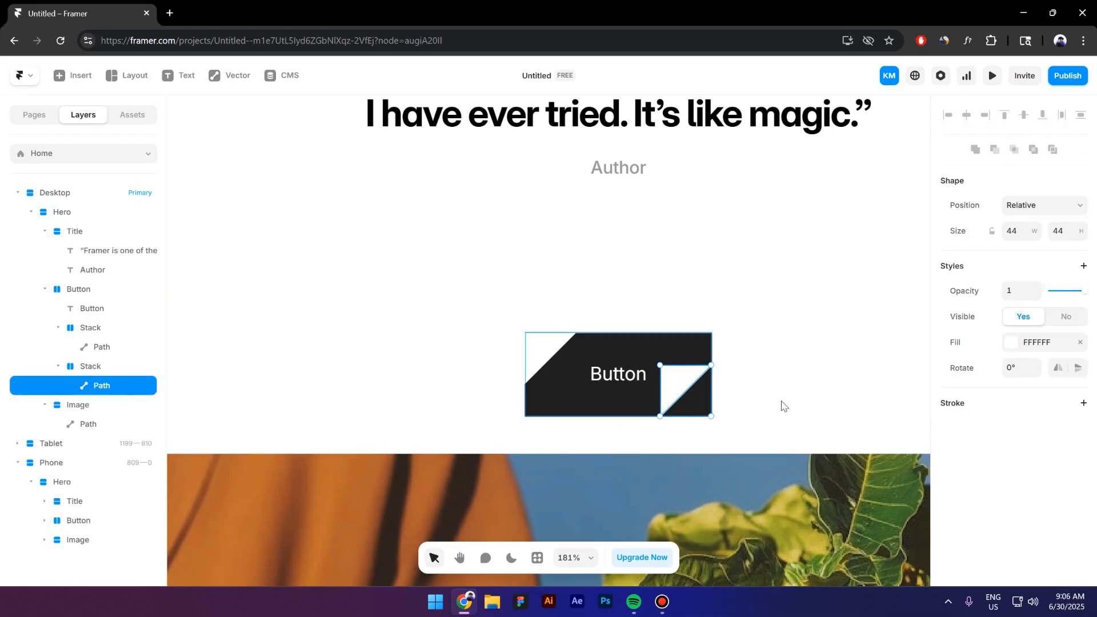
click(1058, 368)
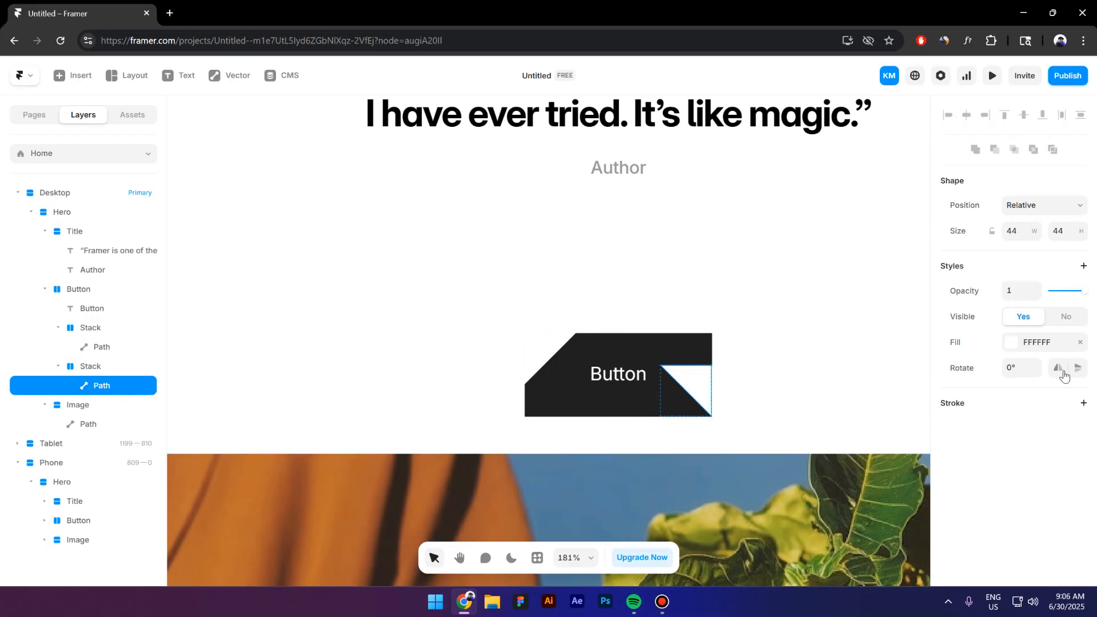
click(1078, 367)
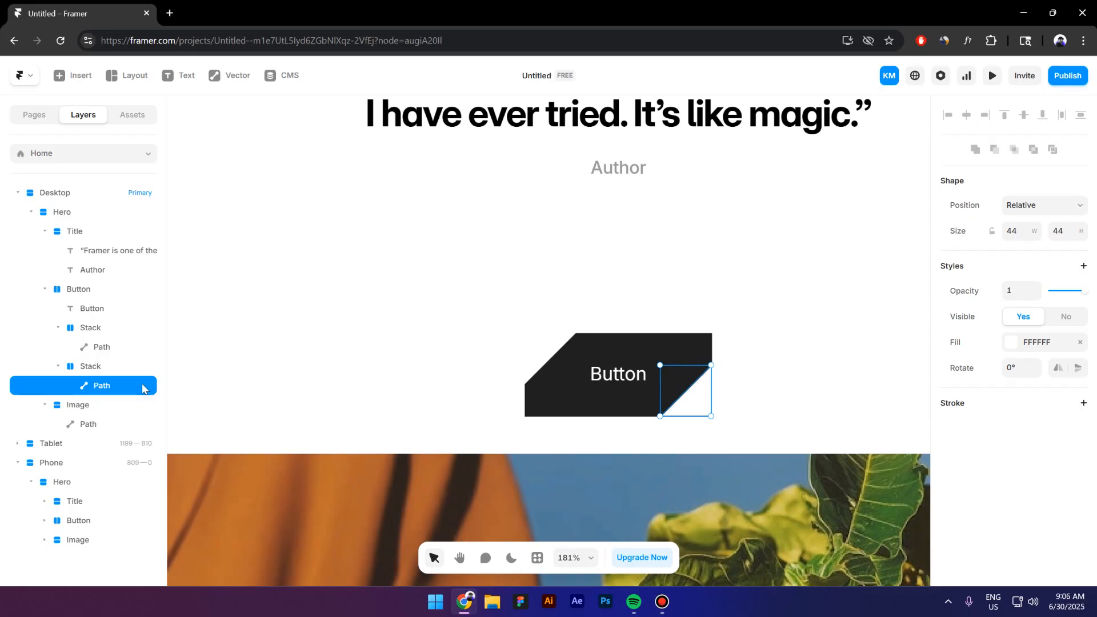
key(ctrl+p)
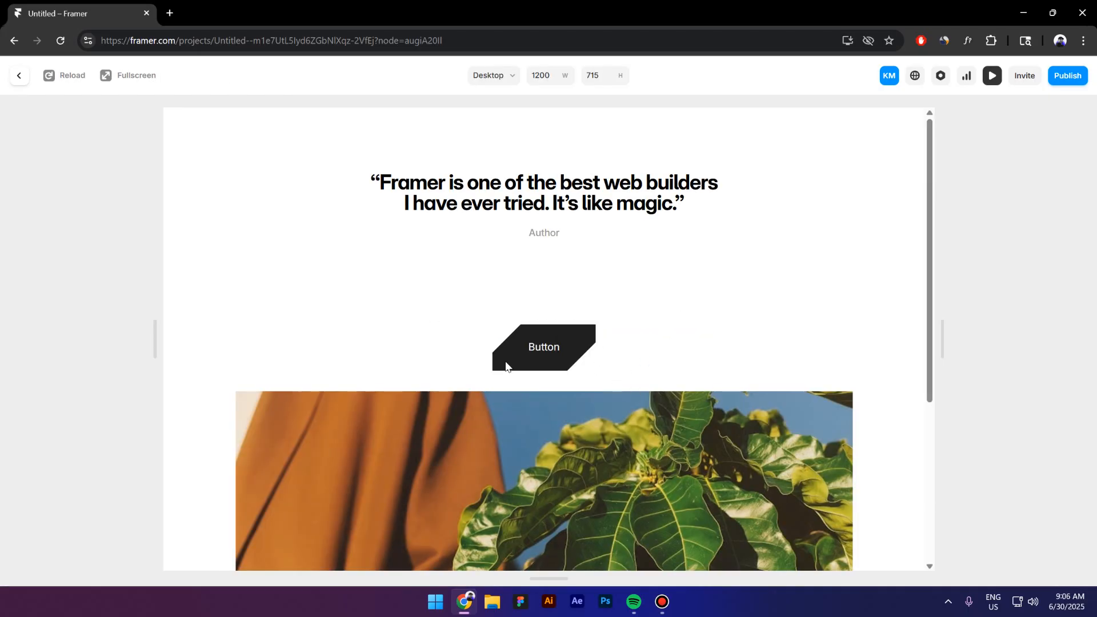
click(19, 76)
Step: Center-align the contents of the Phone breakpoint's Hero stack and preview the Phone layout
scroll(472, 352, down, 3)
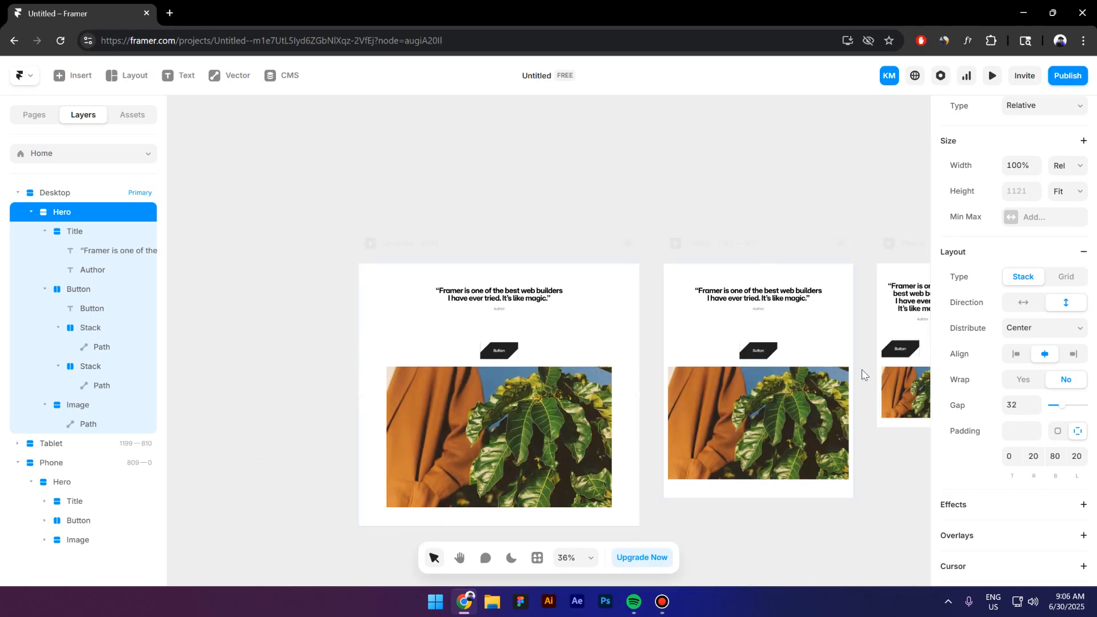
scroll(862, 374, up, 2)
drag(701, 336, 398, 301)
click(667, 317)
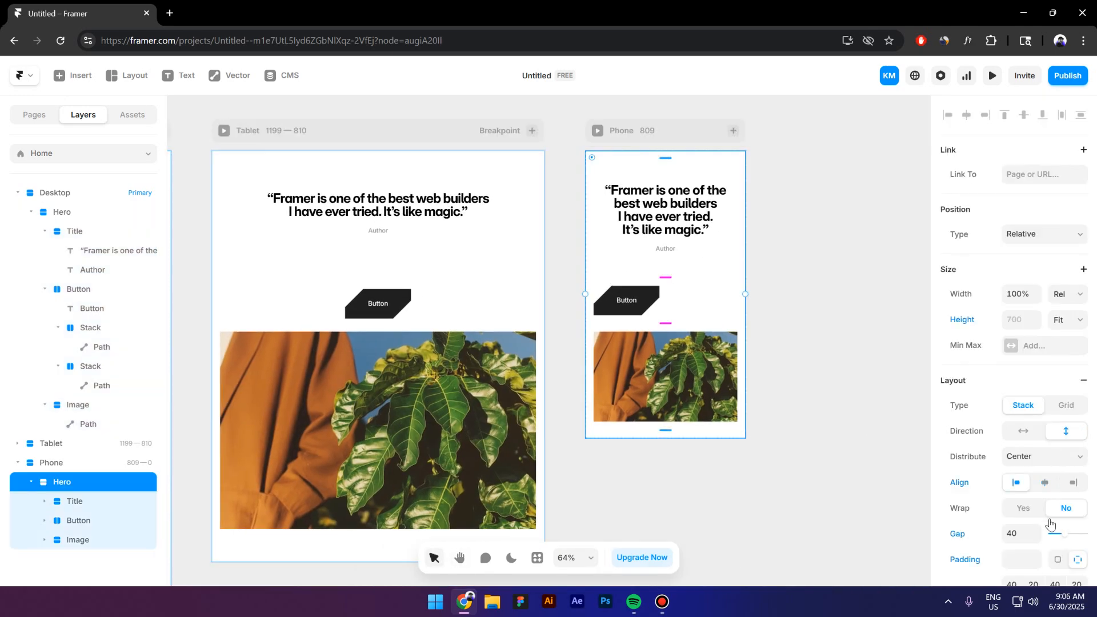
click(1045, 483)
click(597, 131)
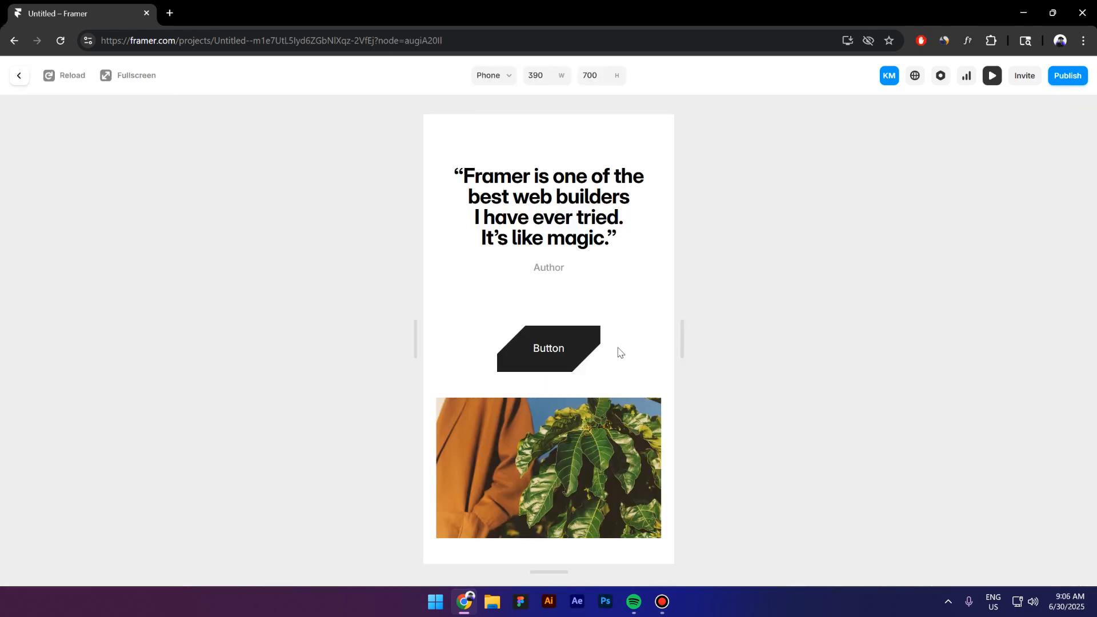
click(18, 75)
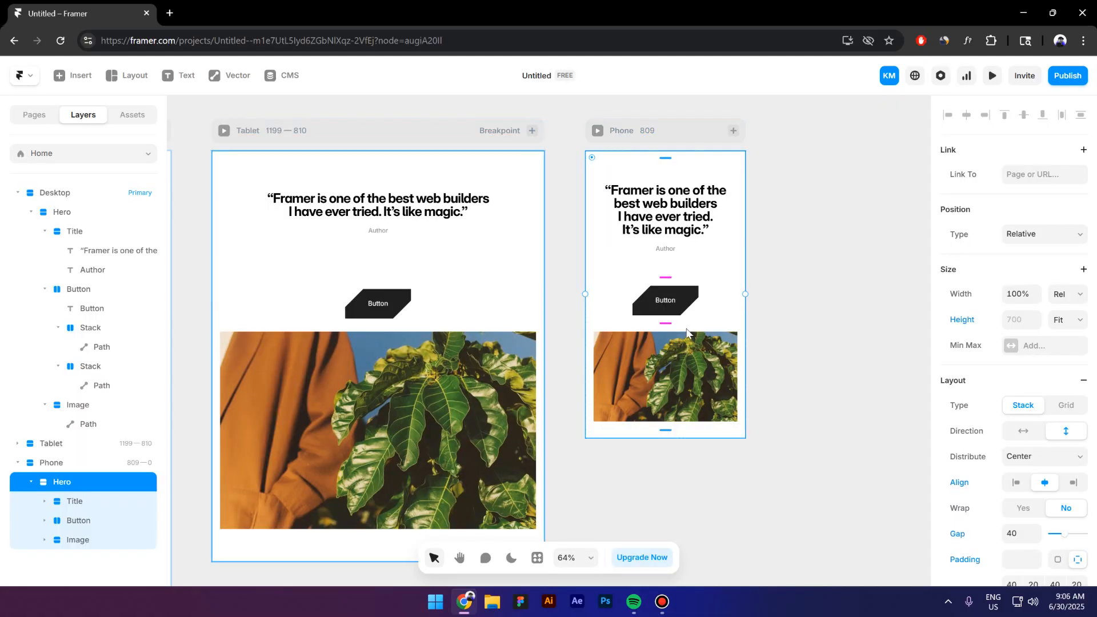
Step: Set the width of the Phone breakpoint's Button frame to Fill
scroll(845, 282, up, 3)
click(687, 304)
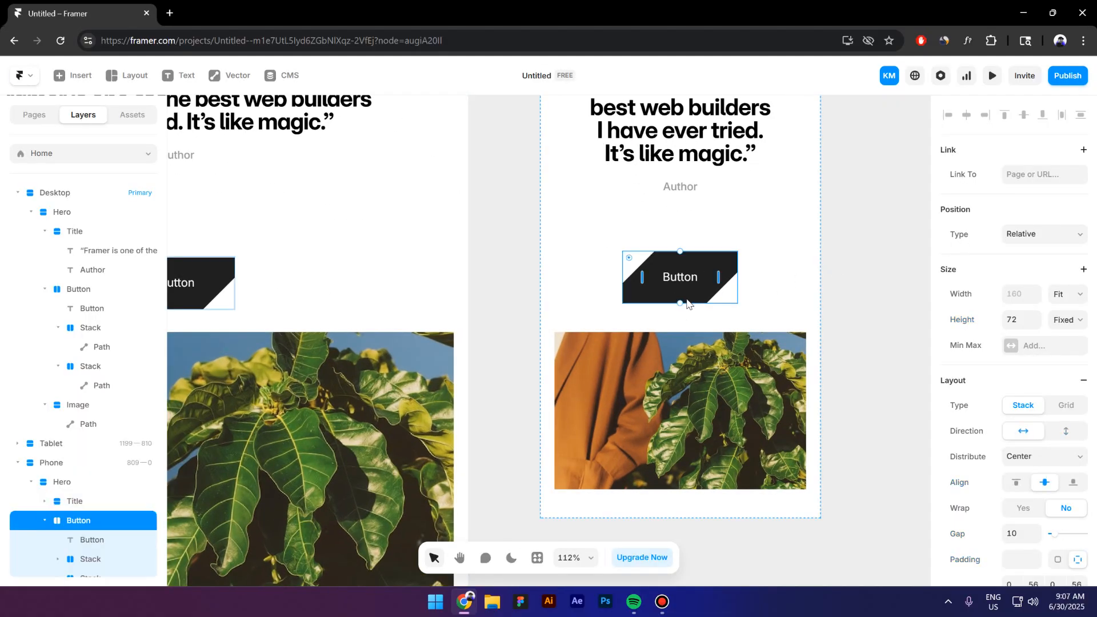
click(1067, 294)
click(1066, 341)
scroll(568, 146, up, 3)
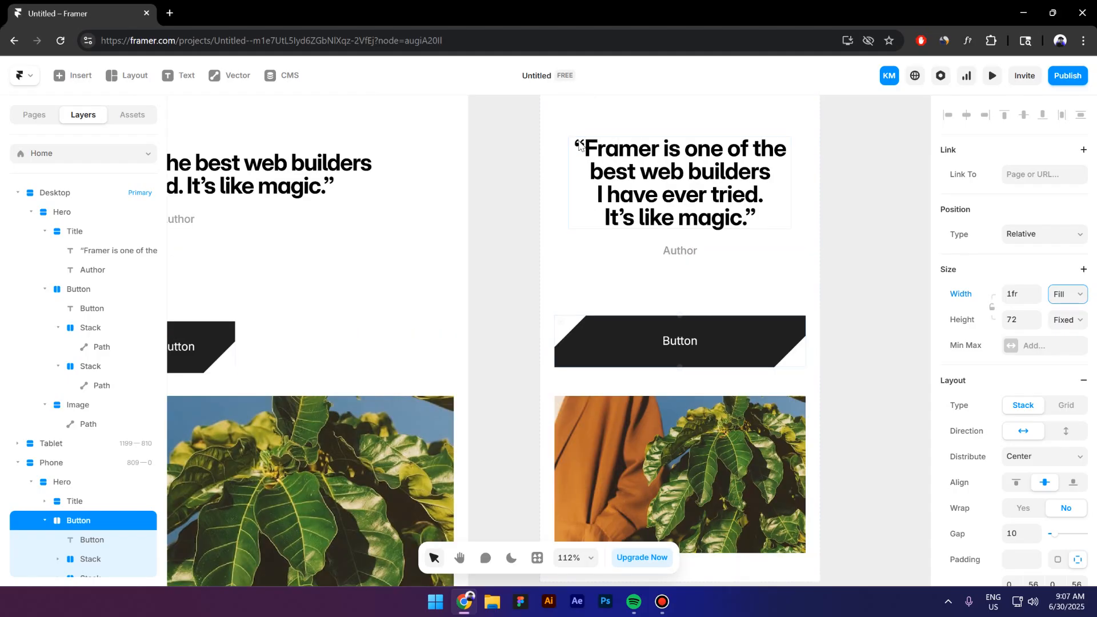
Step: Preview the Phone layout and resize the preview width to examine how the full-width button adapts
key(ctrl+p)
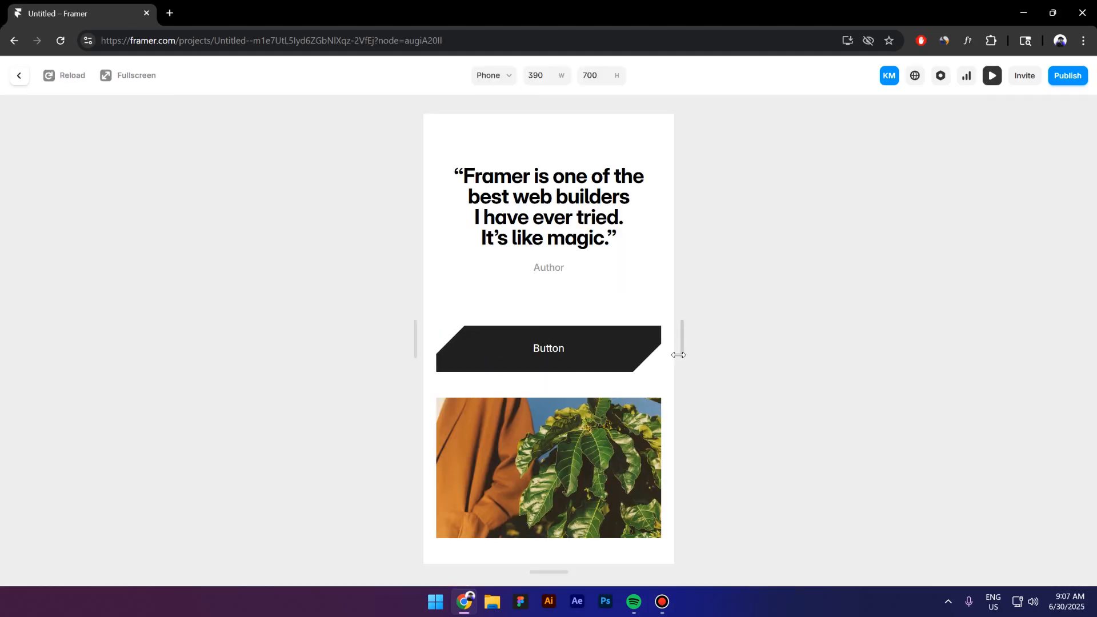
drag(680, 356, 379, 212)
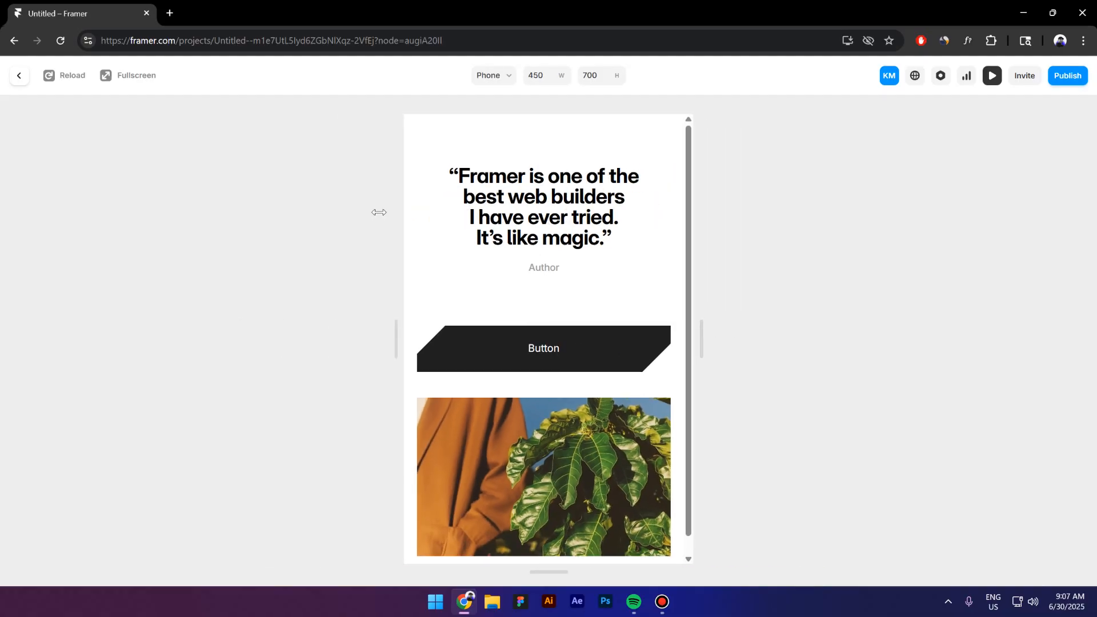
click(16, 77)
Step: Draw a vector rectangle of about 220 × 106 on the empty canvas beside the Desktop frame
scroll(717, 235, down, 5)
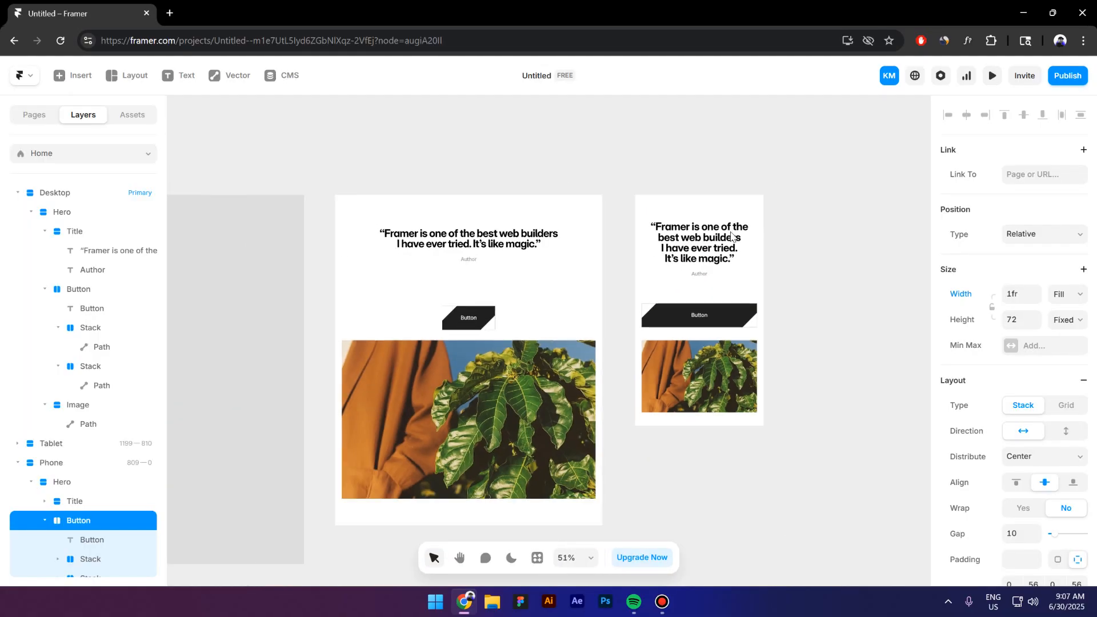
scroll(281, 334, up, 3)
drag(281, 330, 459, 352)
scroll(459, 352, down, 3)
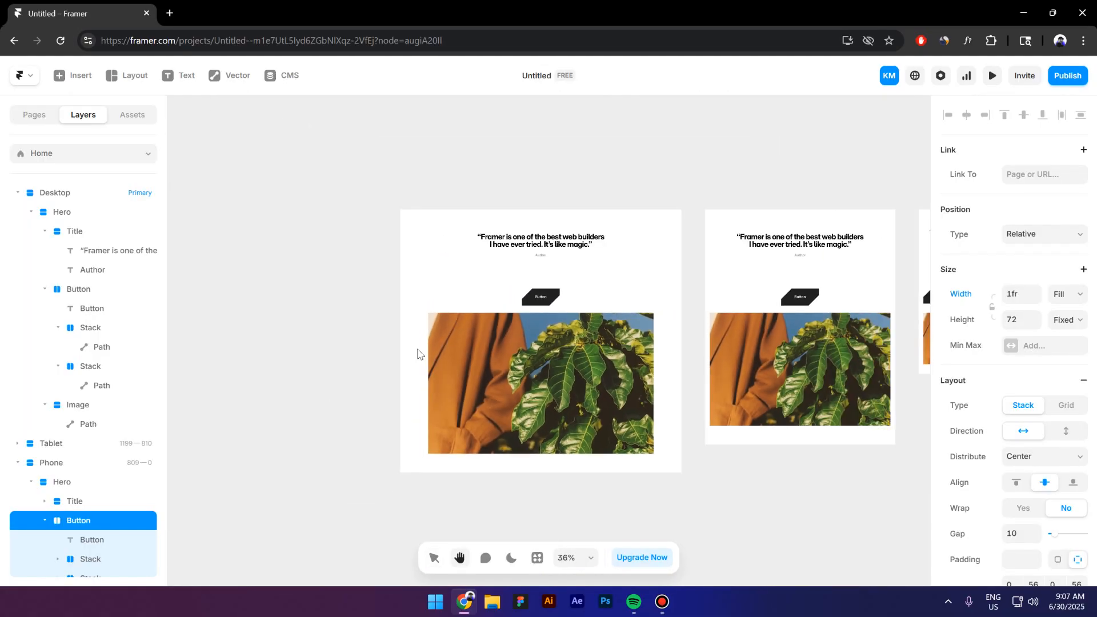
click(375, 355)
scroll(489, 364, up, 3)
scroll(488, 368, up, 1)
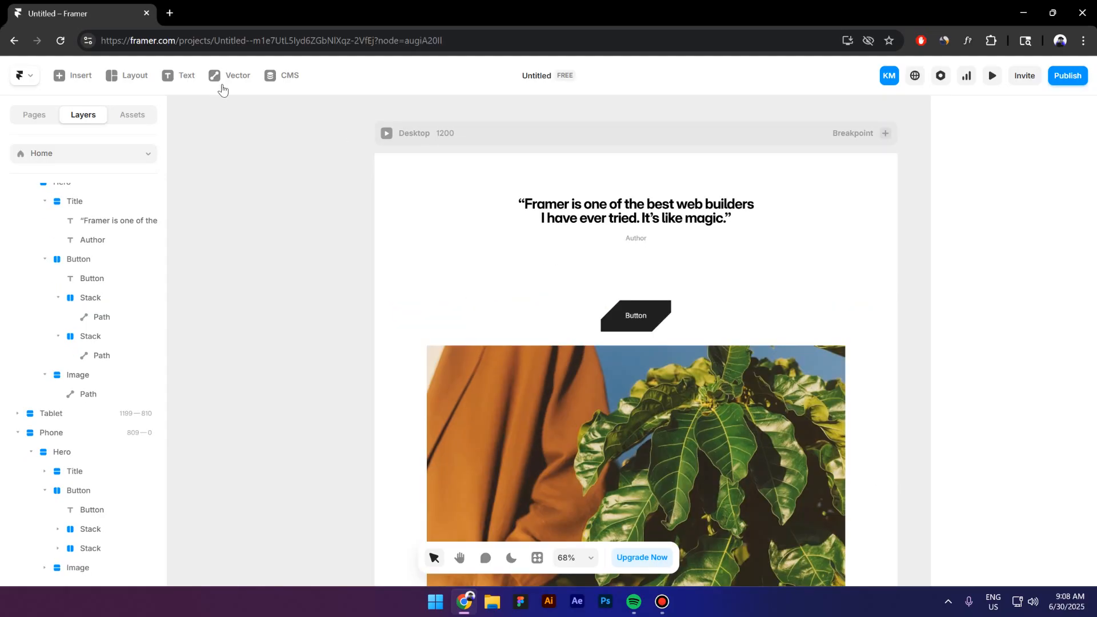
click(222, 83)
click(225, 125)
drag(219, 233, 315, 280)
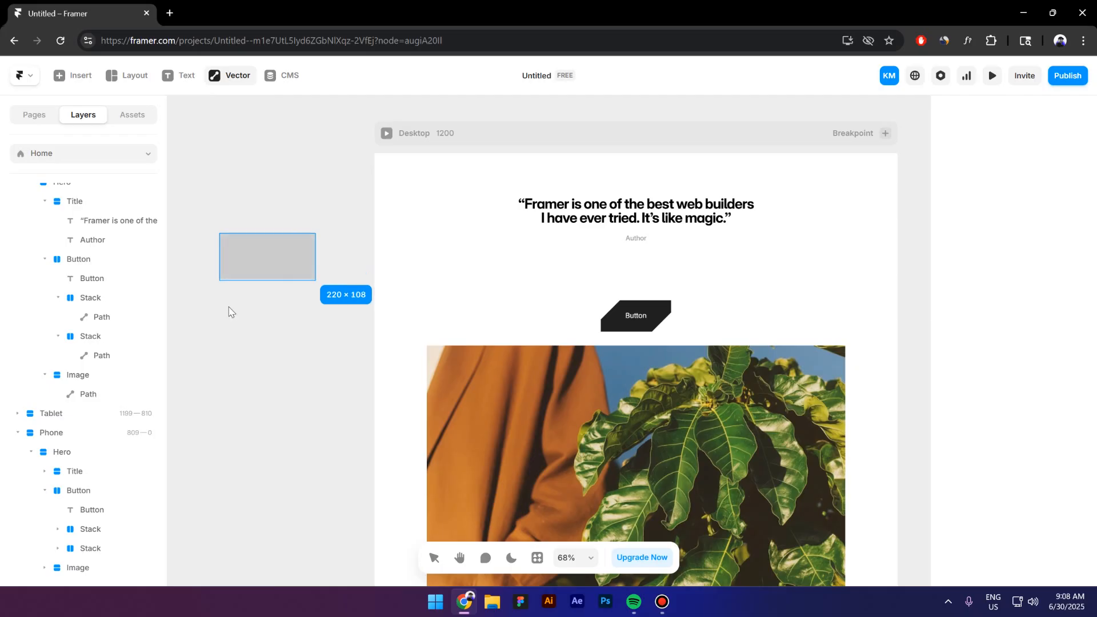
Step: Place two rectangles of about 53 × 84, rotated 45°, over the large rectangle's upper-left and lower-right corners
click(235, 80)
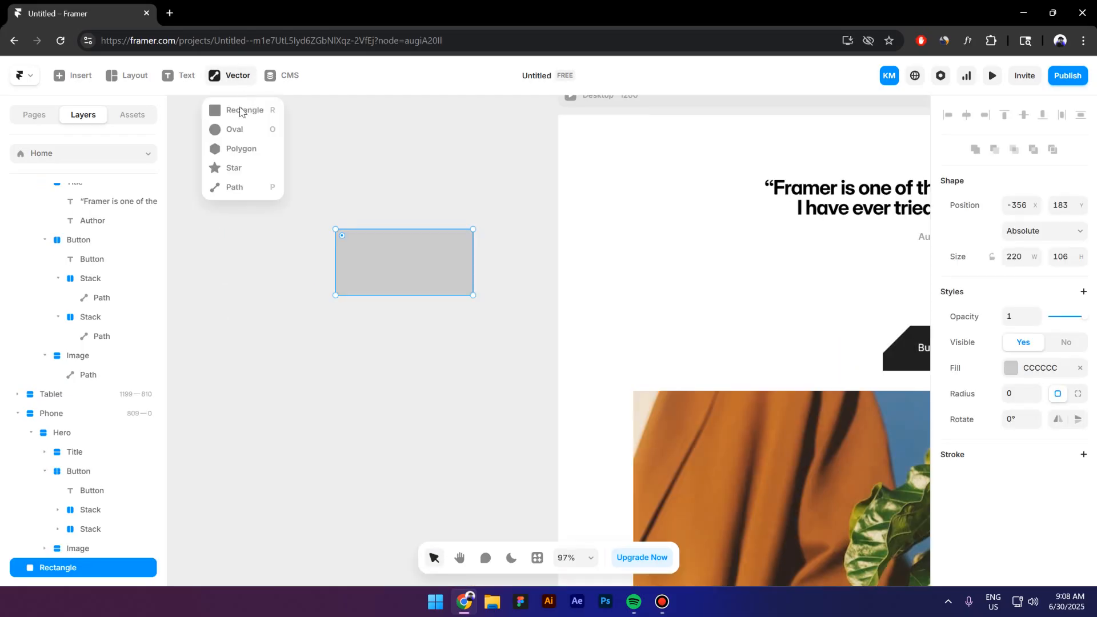
click(242, 125)
drag(252, 210, 287, 282)
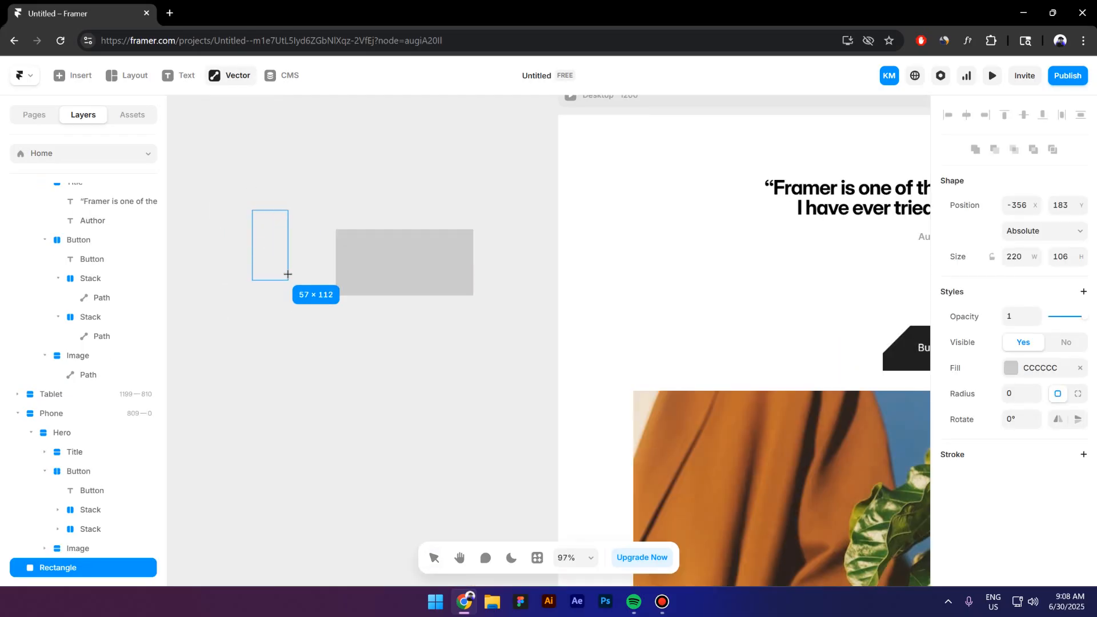
drag(291, 204, 472, 290)
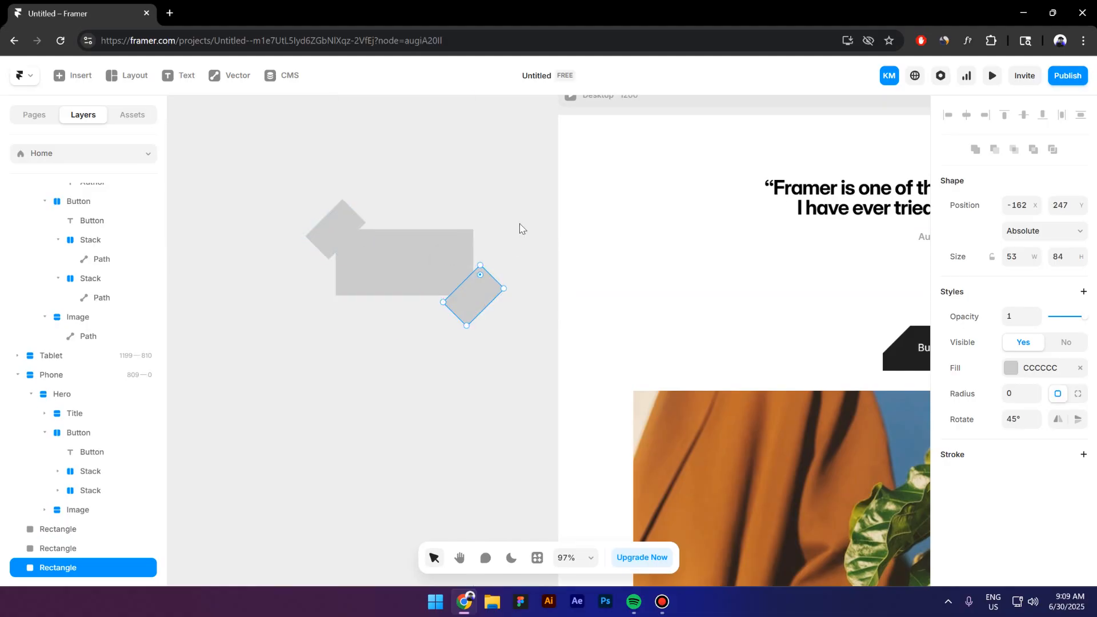
Step: Subtract the two rotated rectangles from the large rectangle to cut off its corners
shift+click(340, 229)
shift+click(423, 252)
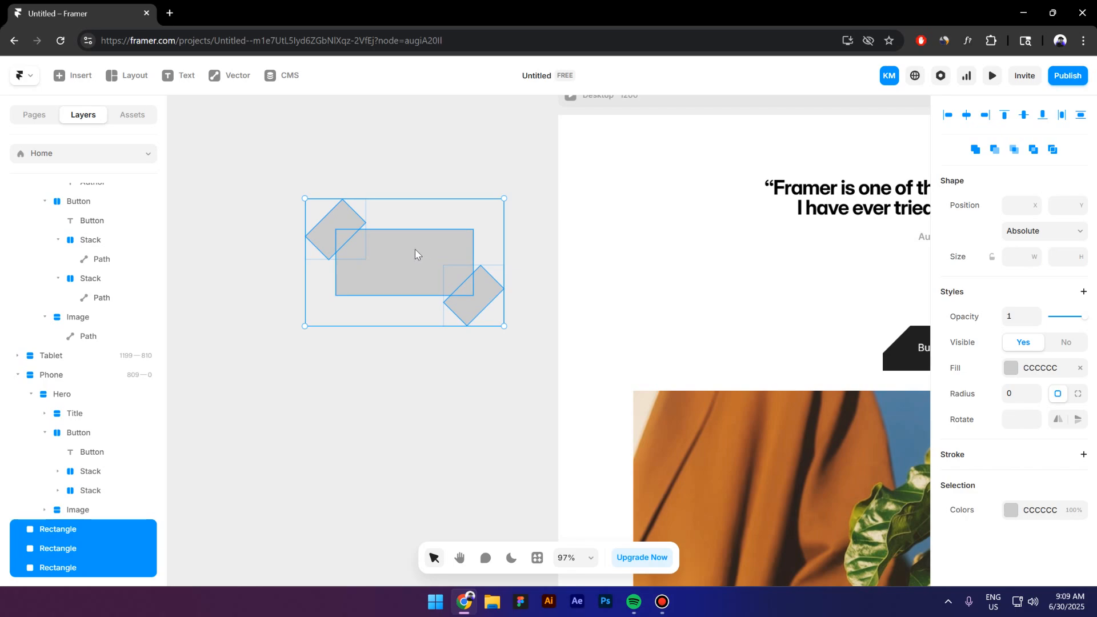
click(994, 149)
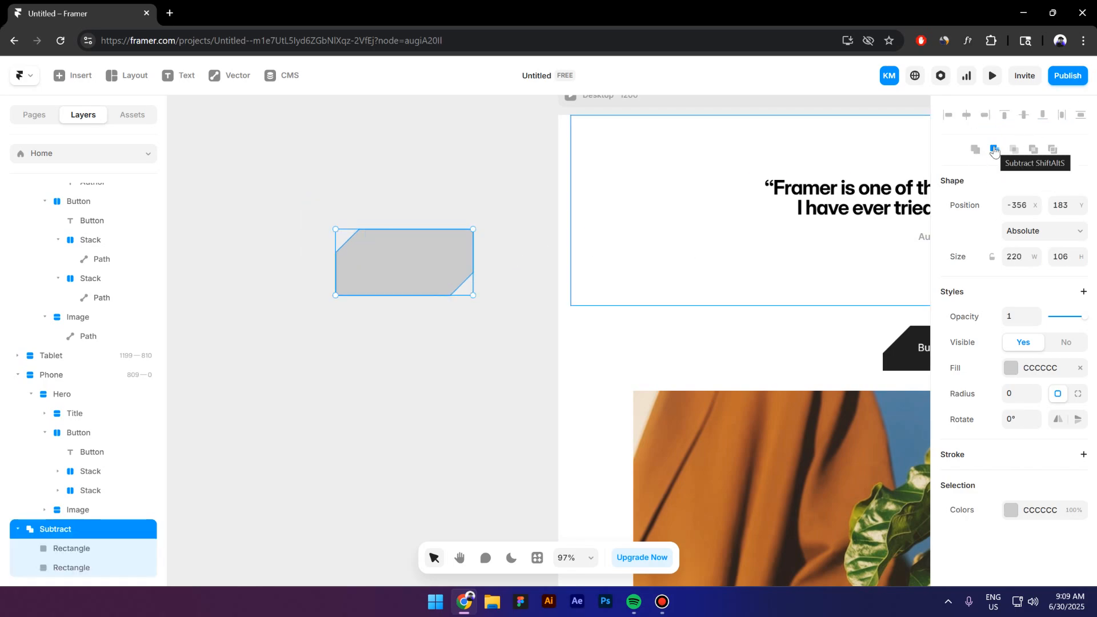
Step: Cut the subtracted shape off the canvas and delete both white corner triangles from the Desktop button
scroll(321, 299, down, 5)
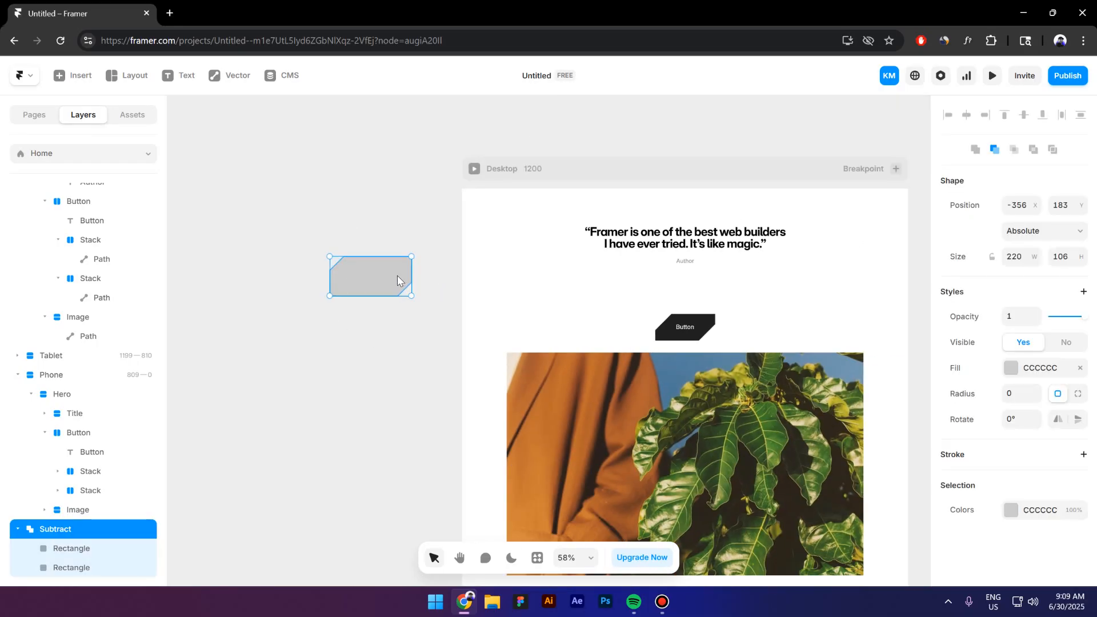
key(Delete)
ctrl+click(662, 322)
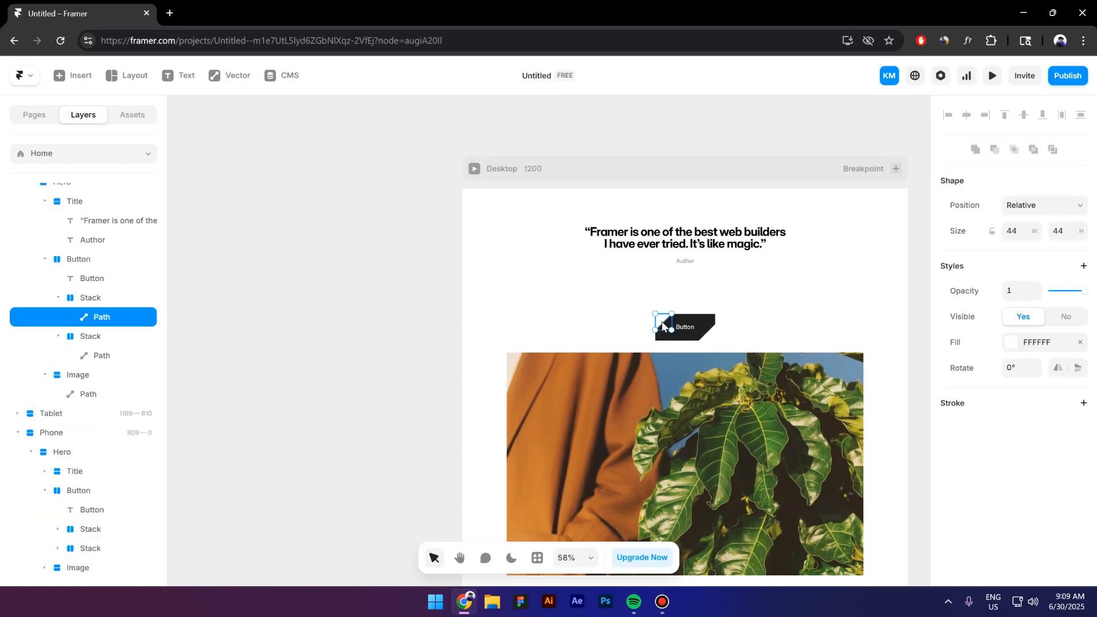
shift+click(709, 338)
key(Delete)
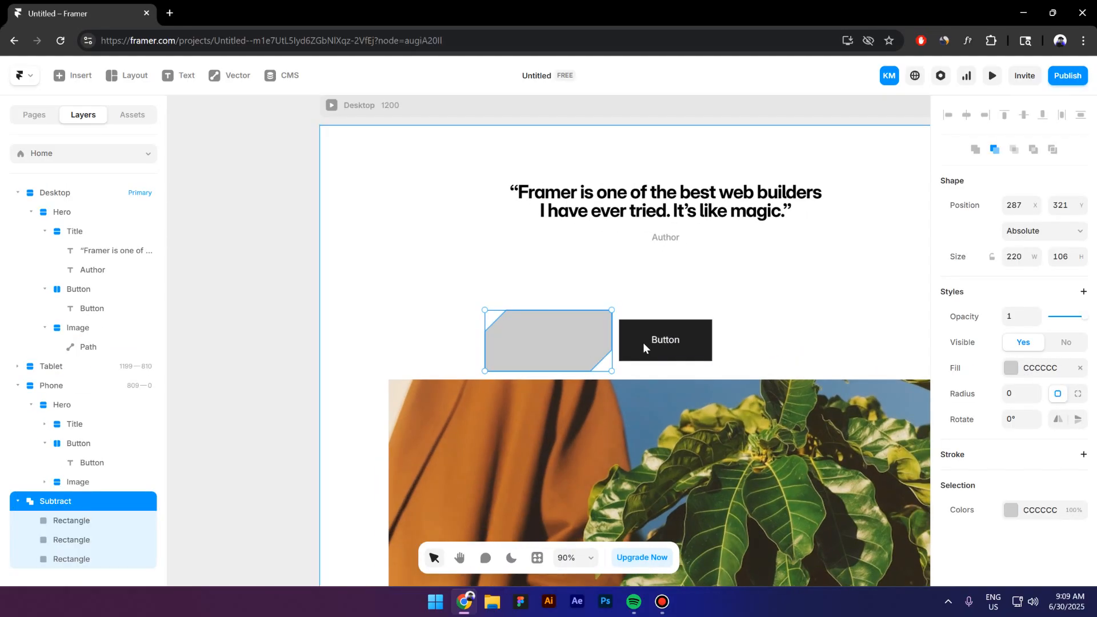
Step: Move the subtracted cut-corner shape into the Desktop Button frame
key(ctrl+x)
click(640, 337)
key(ctrl+v)
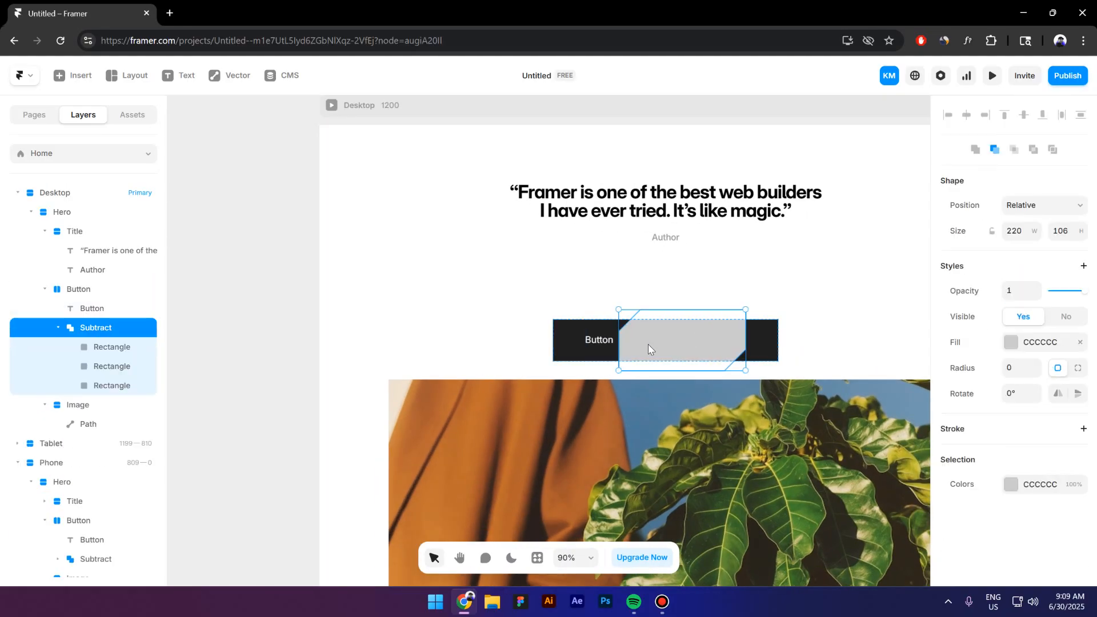
Step: Scale the cut-corner shape down to the Button frame's height and delete the Button text layer
scroll(651, 348, up, 5)
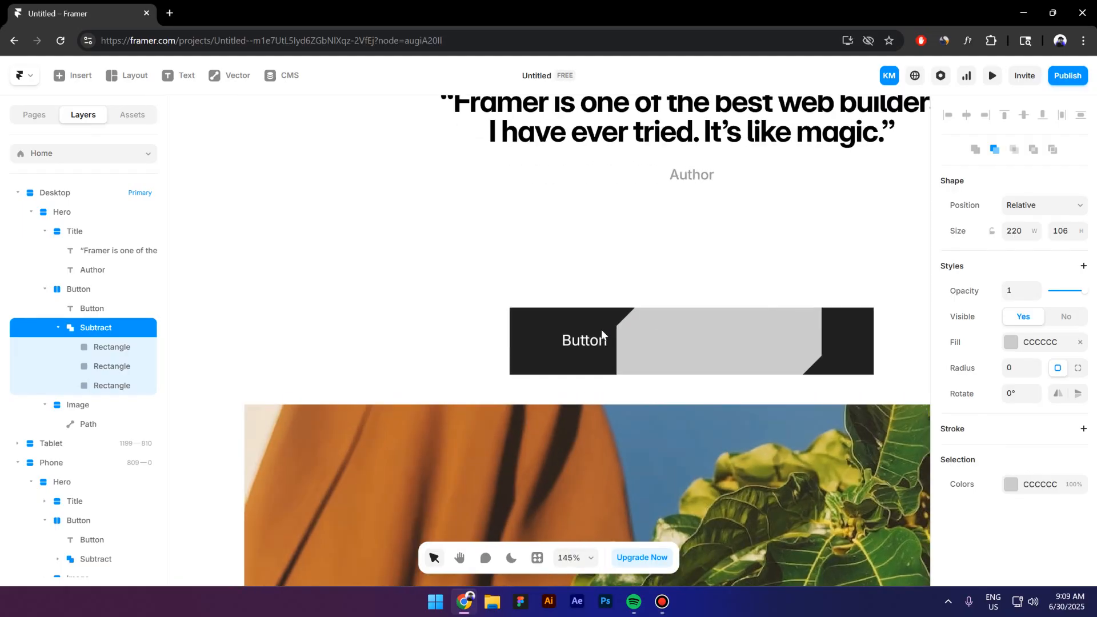
drag(687, 289, 689, 324)
click(617, 341)
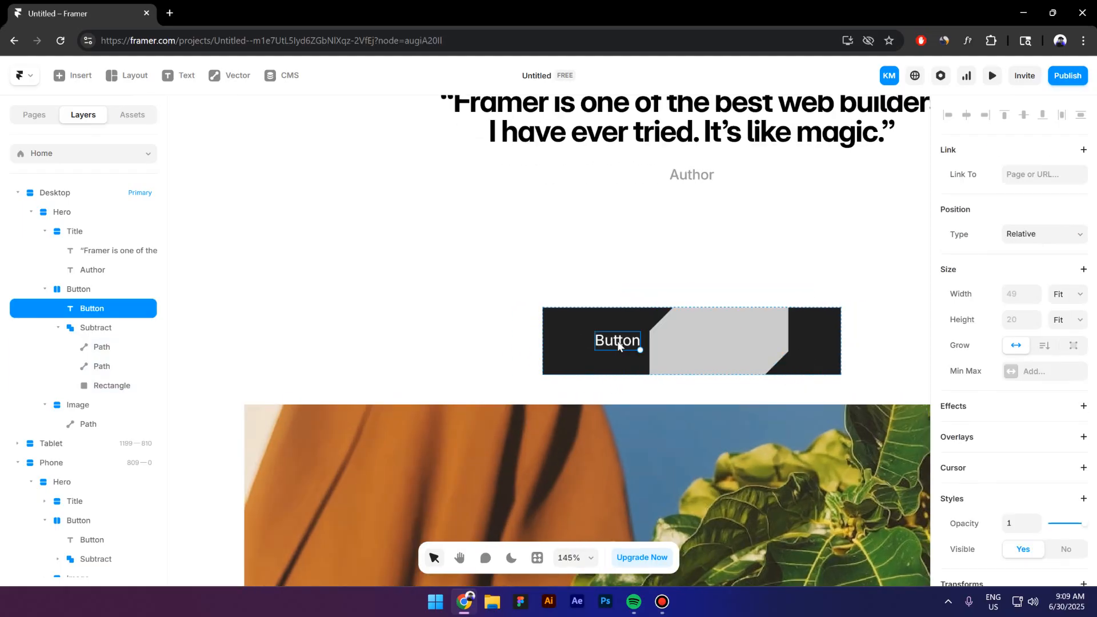
key(Delete)
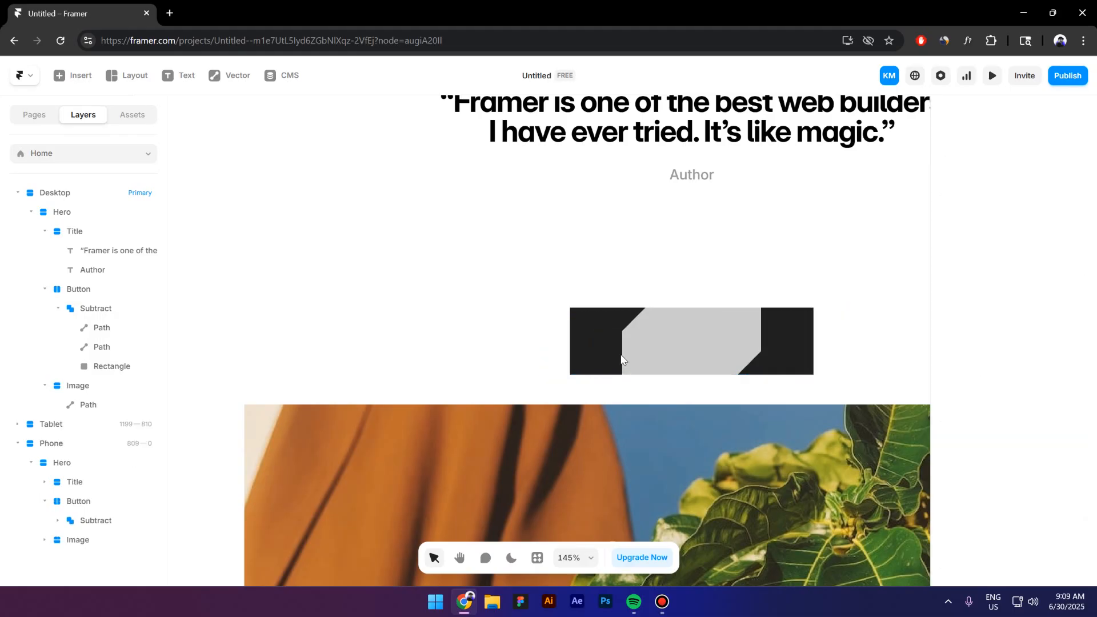
Step: Set the Button frame's right and left padding to 0 and remove its 1F1F1F fill
click(770, 341)
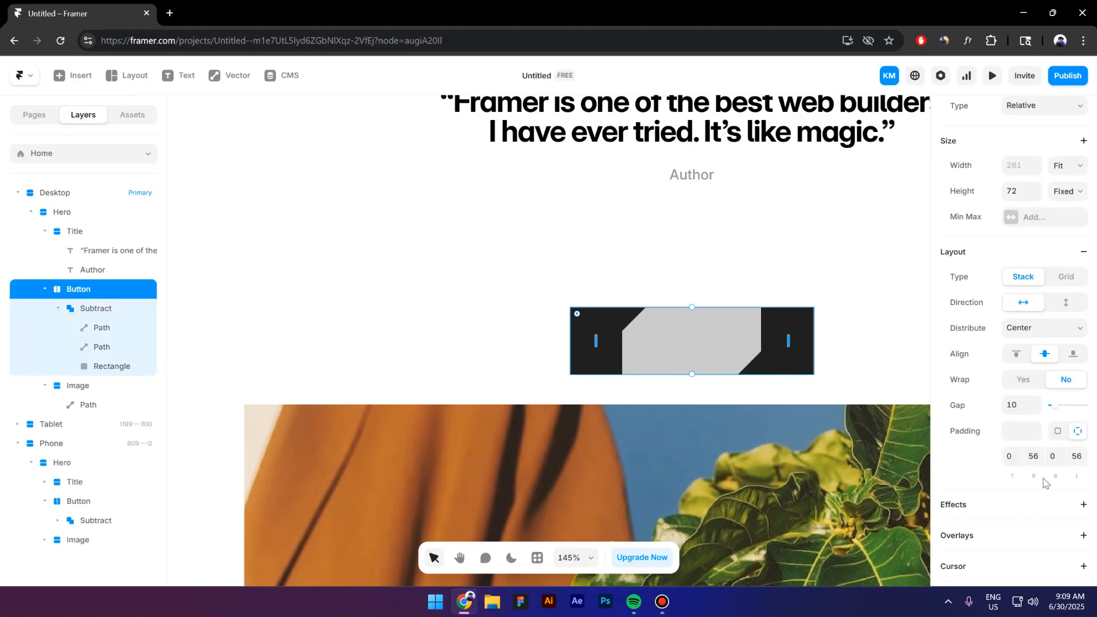
click(1040, 460)
text(0)
key(Tab)
key(Tab)
text(0)
scroll(1040, 437, down, 6)
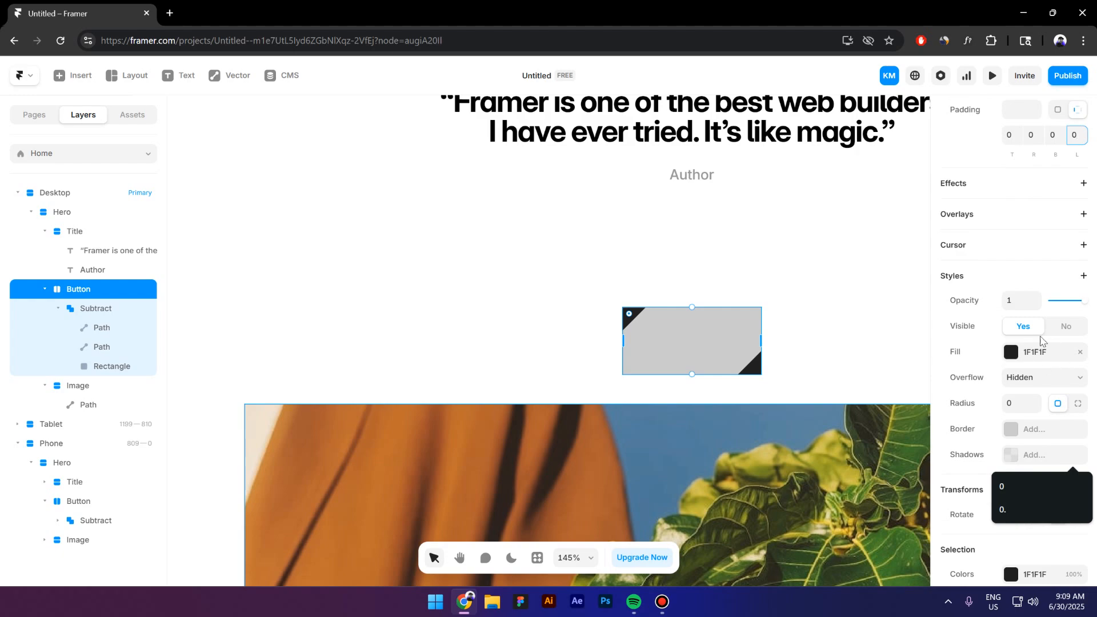
click(1081, 353)
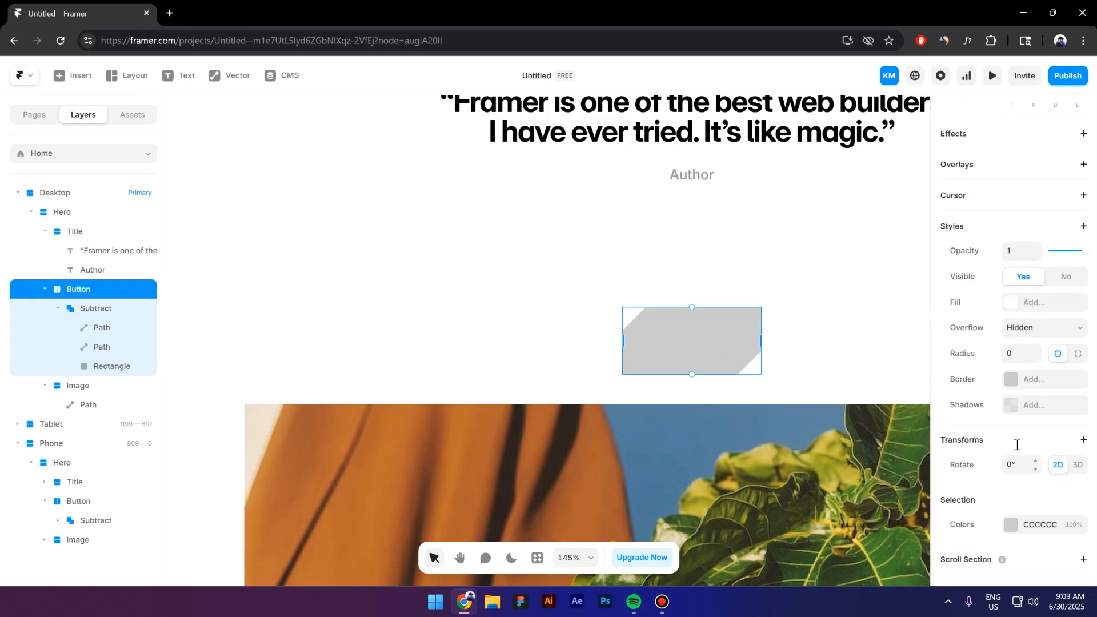
Step: Set the fill of the subtracted cut-corner shape in the Desktop Button frame to dark grey 2E2E2E
scroll(1016, 443, down, 1)
double_click(712, 355)
click(1010, 342)
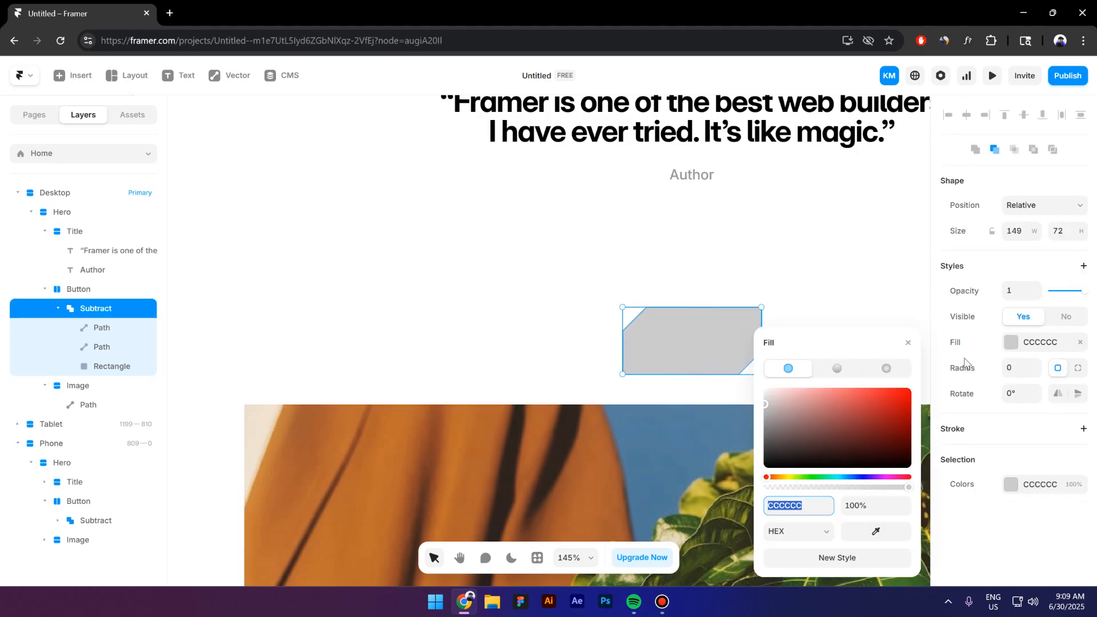
drag(786, 466, 716, 453)
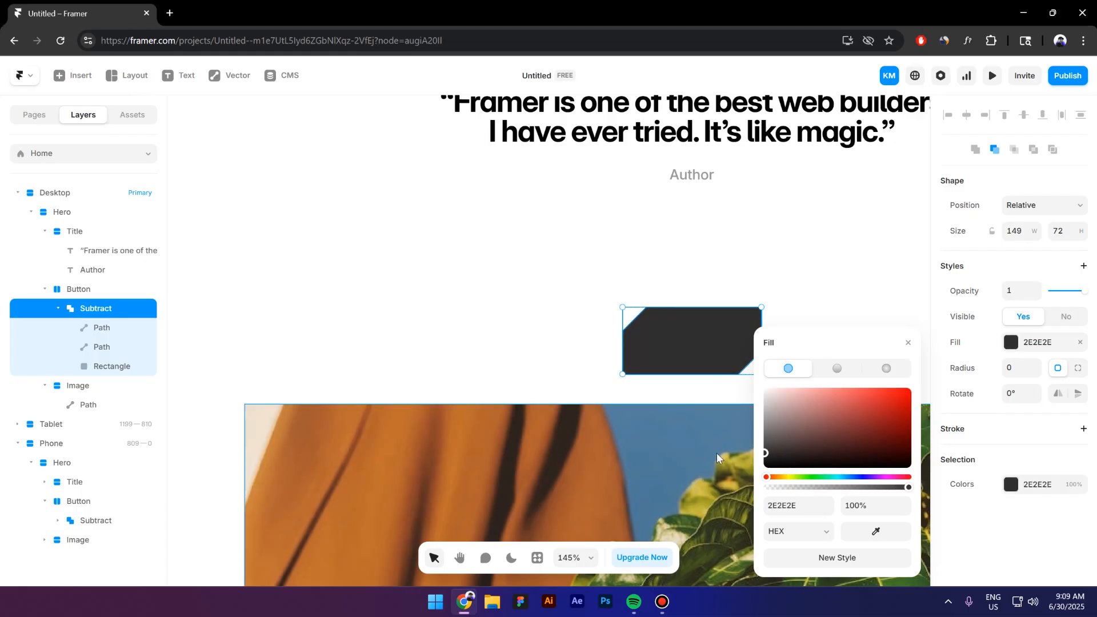
click(907, 343)
Step: Paste the Button text layer into the Button frame, set its position type to Absolute and centre it over the dark shape
click(92, 291)
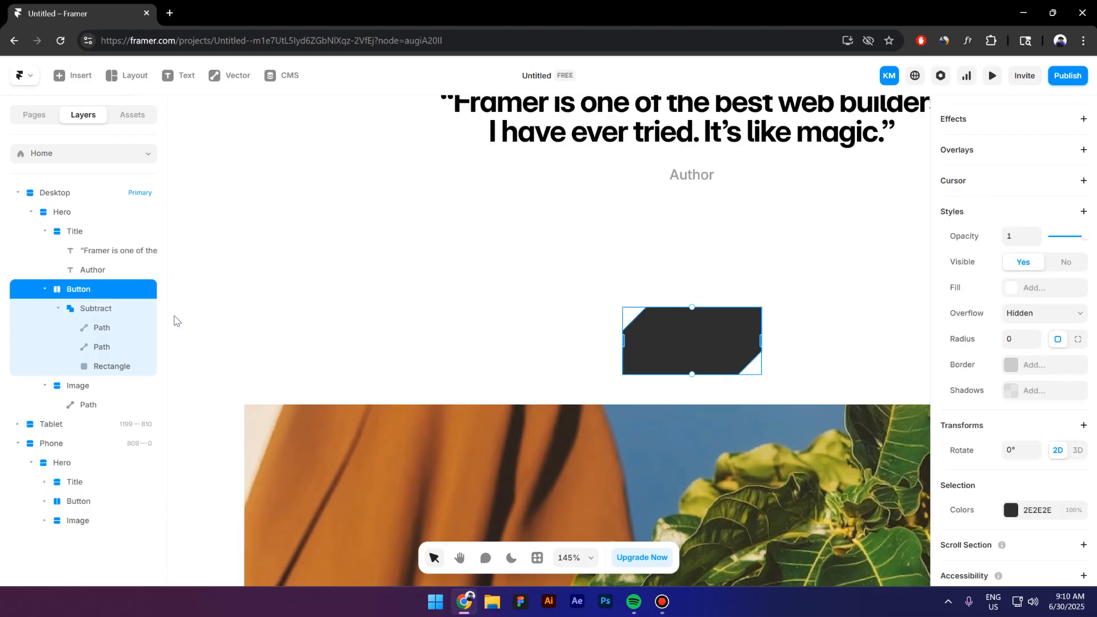
key(ctrl+v)
click(1058, 234)
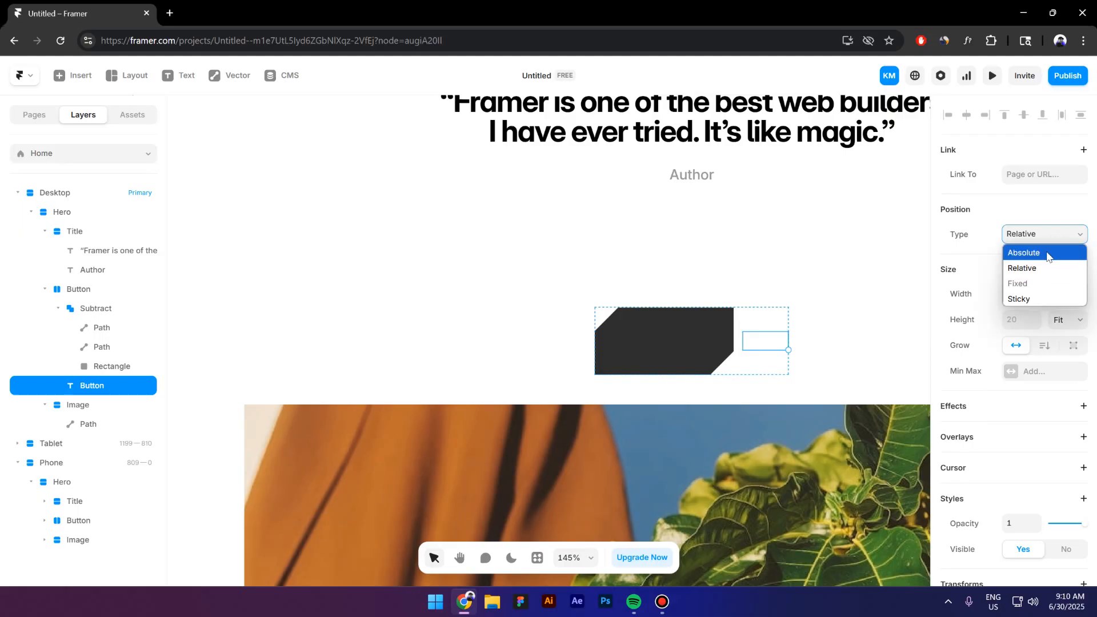
click(1050, 254)
click(966, 115)
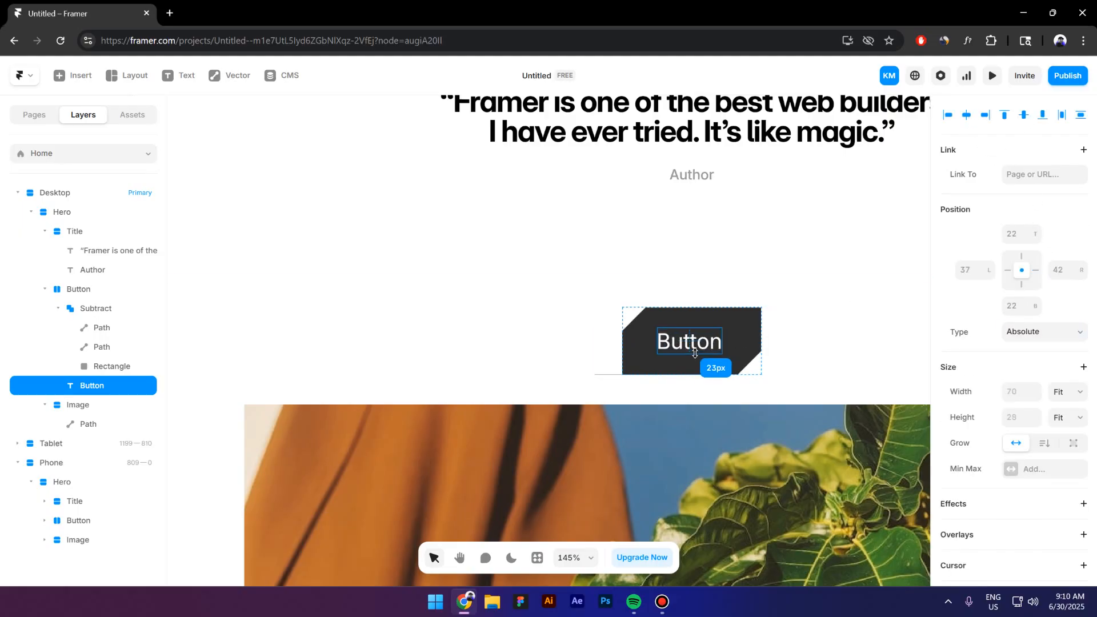
Step: Change the Desktop Hero section's fill from a solid colour to an image fill and add a background image
scroll(589, 351, down, 5)
scroll(584, 347, down, 1)
click(458, 358)
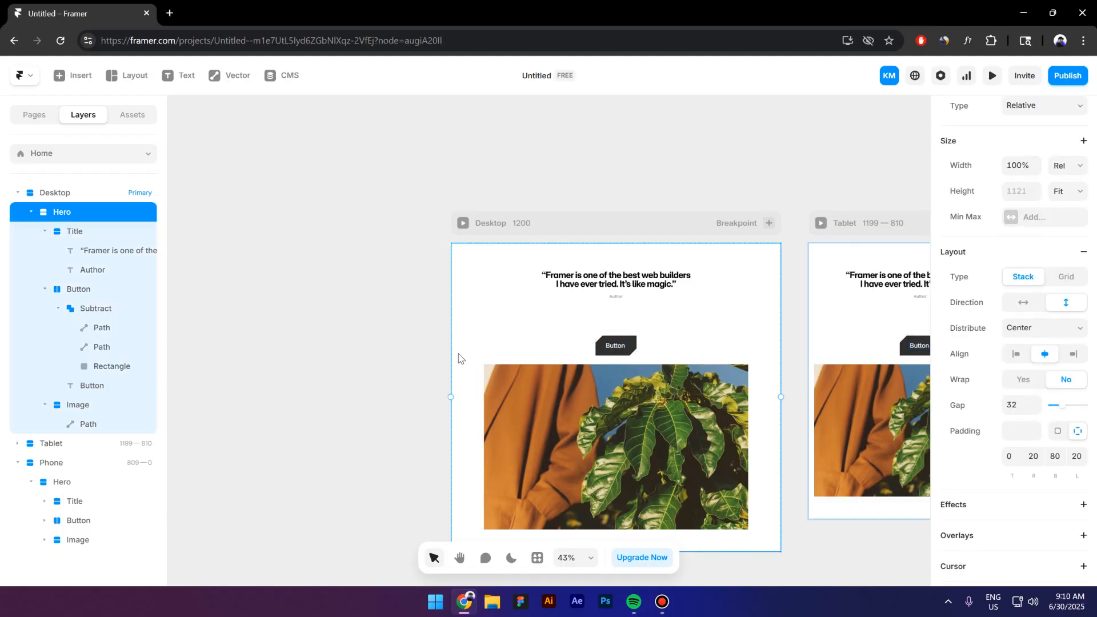
scroll(1088, 357, down, 2)
scroll(1090, 357, down, 5)
click(1020, 357)
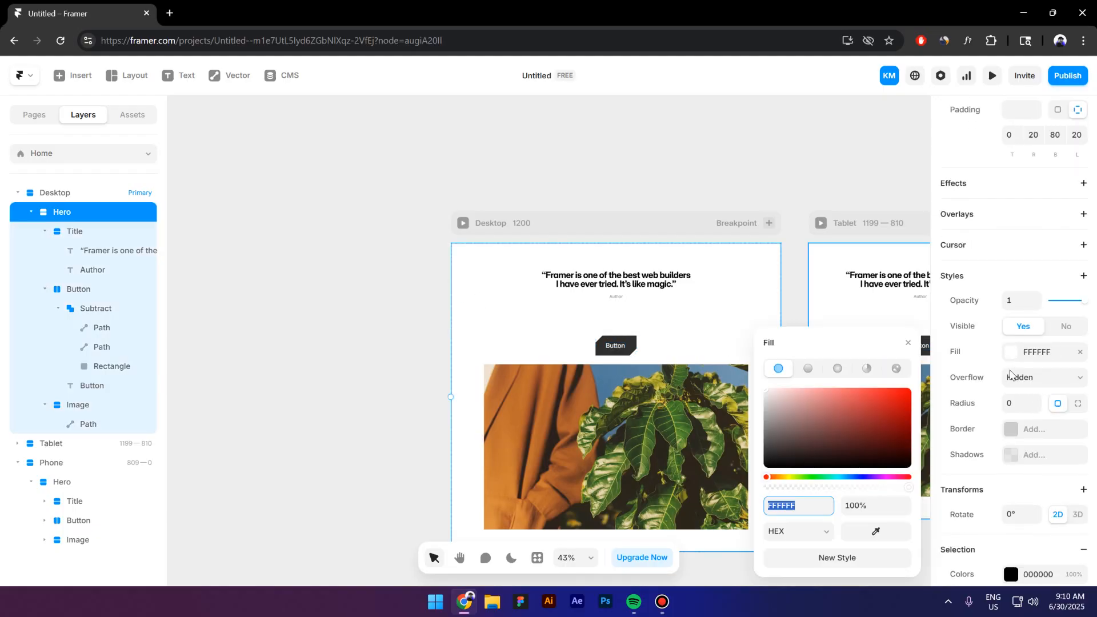
click(896, 378)
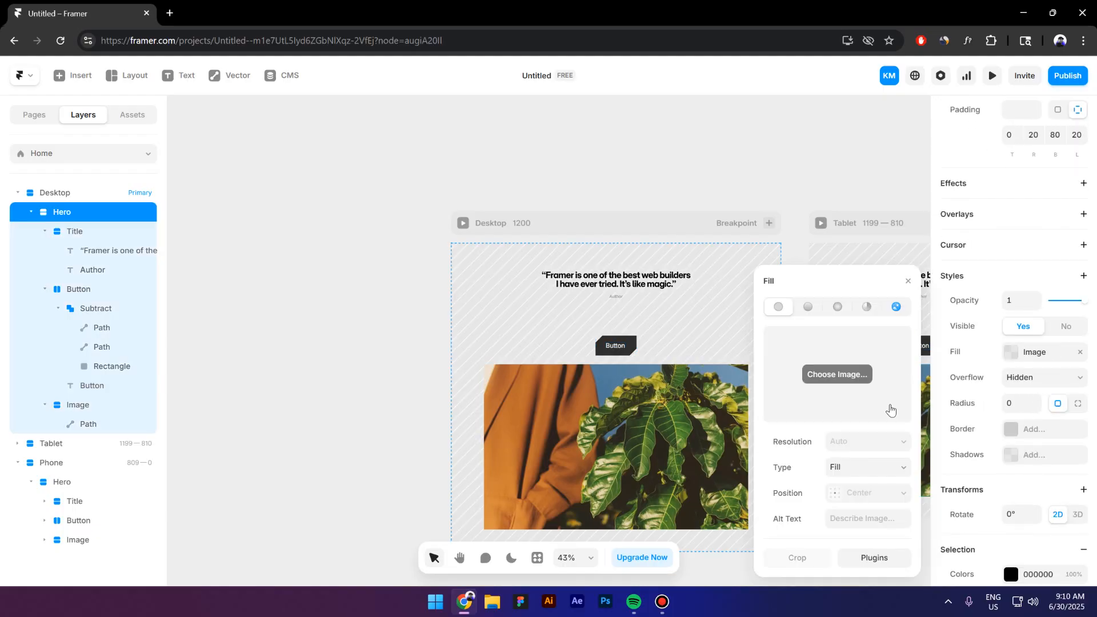
click(828, 377)
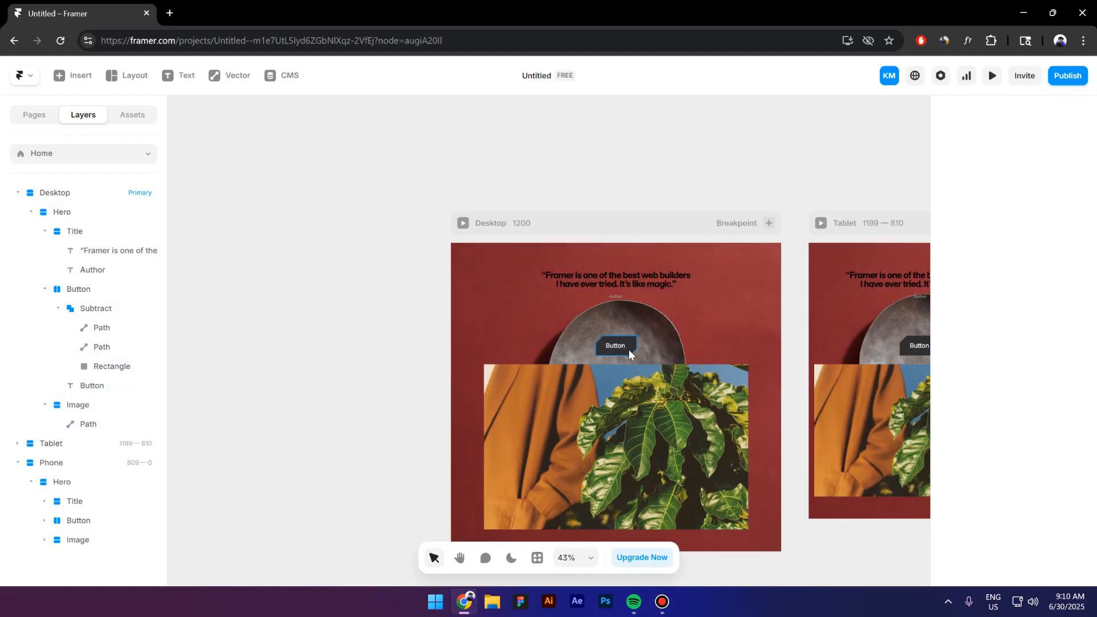
Step: Select the button's cut-corner shape and preview the Desktop breakpoint to check its corners against the image background
ctrl+click(629, 351)
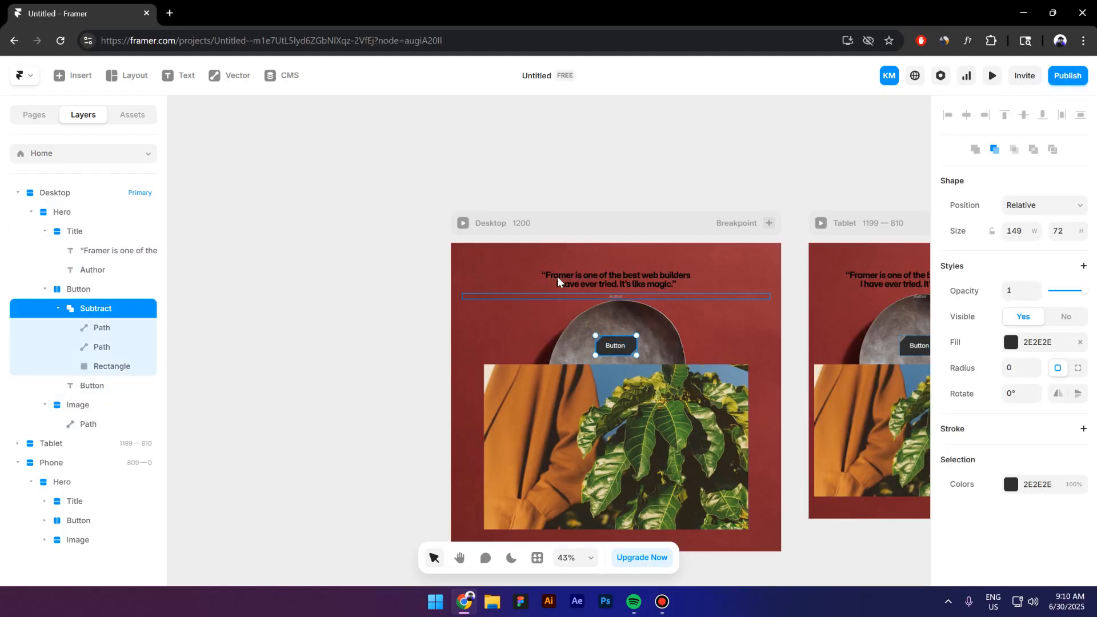
click(463, 222)
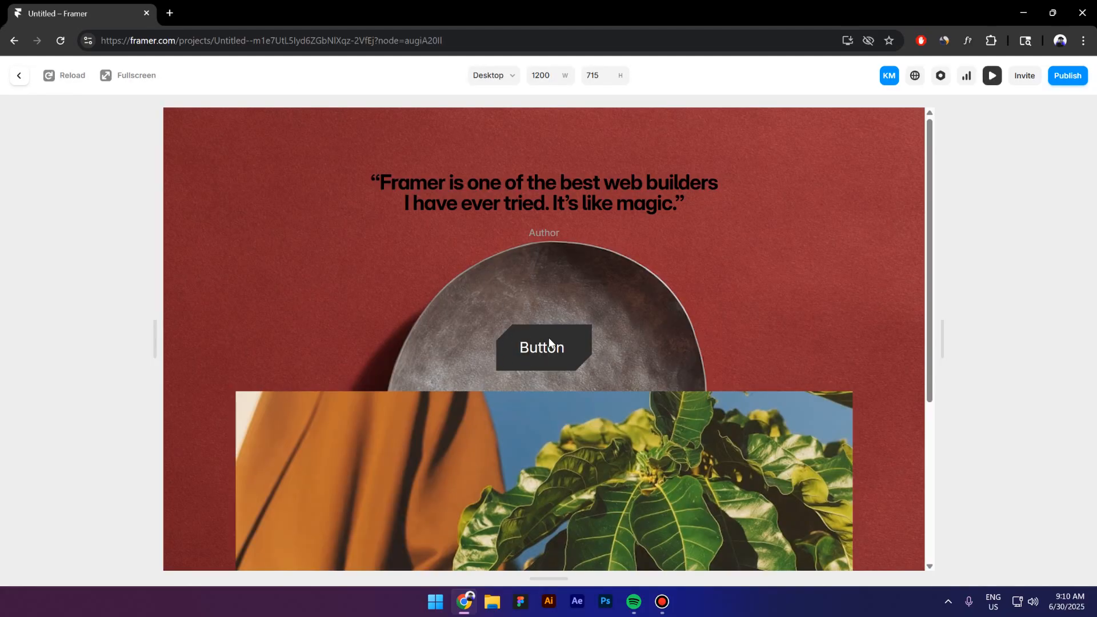